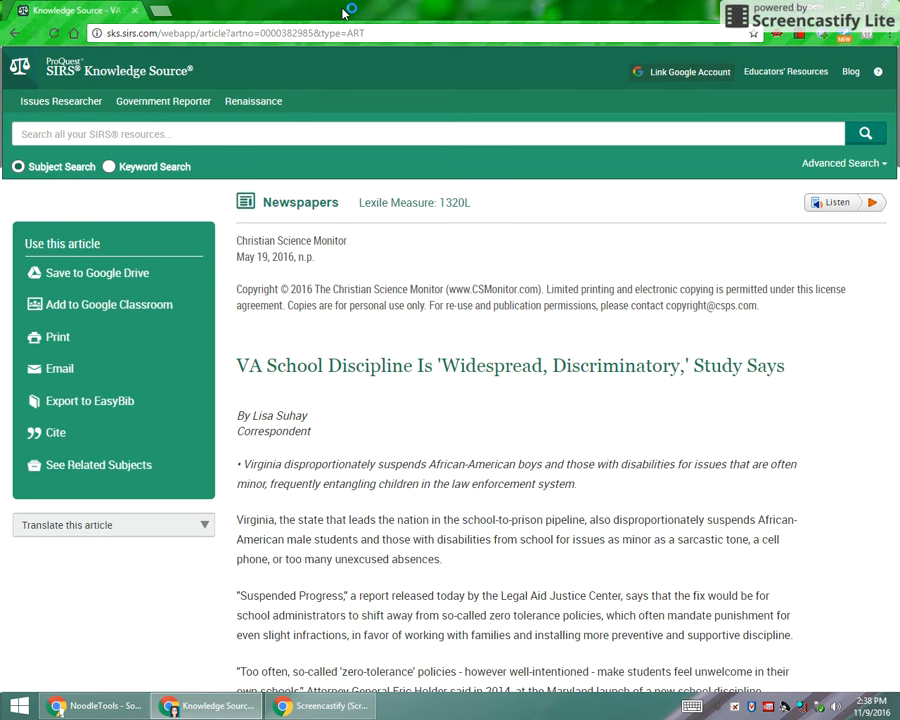
- Arrange the SIRS article window side by side with the NoodleTools sources page
scroll(323, 362, down, 4)
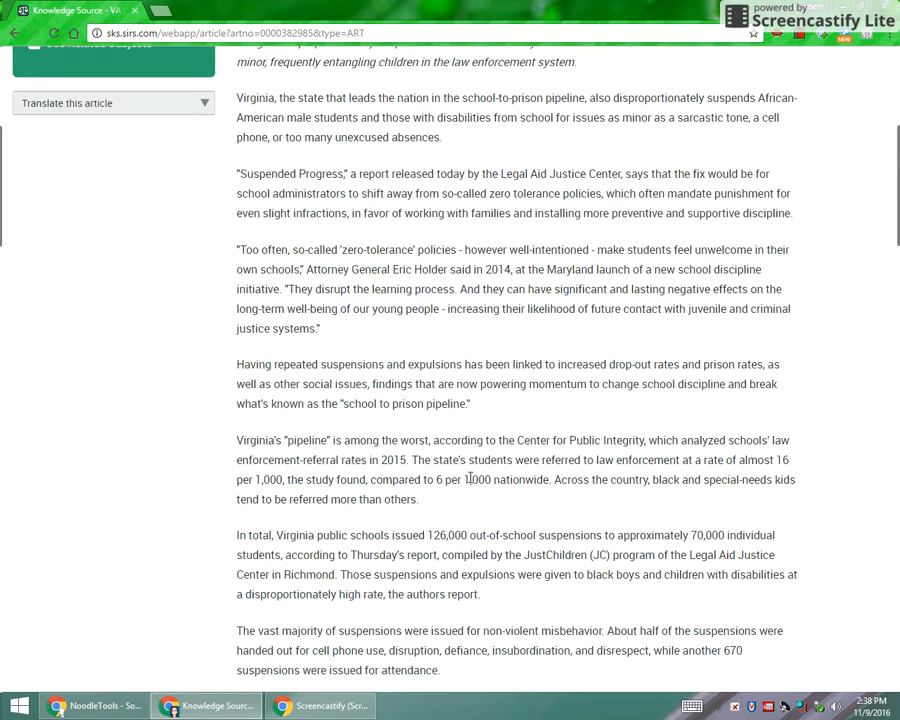
scroll(584, 520, up, 4)
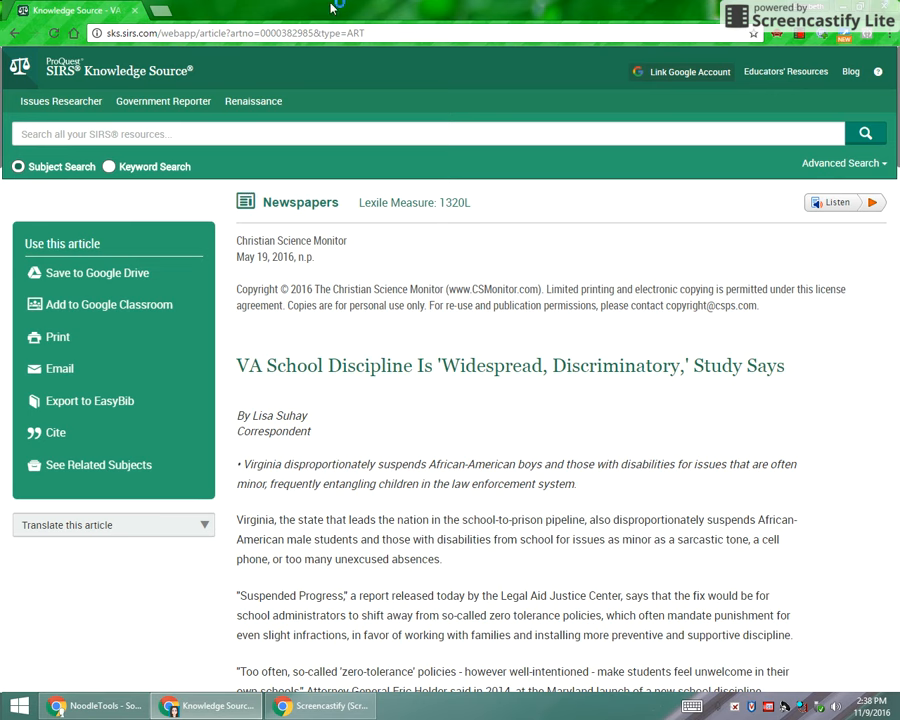
drag(335, 14, 895, 40)
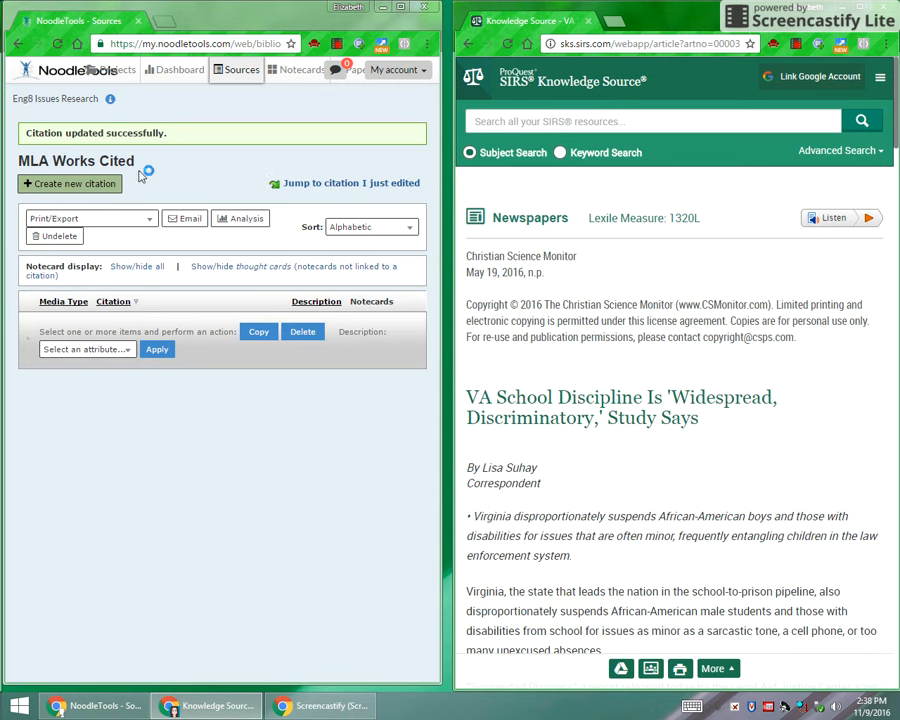
- Create a new citation for a newspaper source accessed through a database and continue to its entry form
click(66, 184)
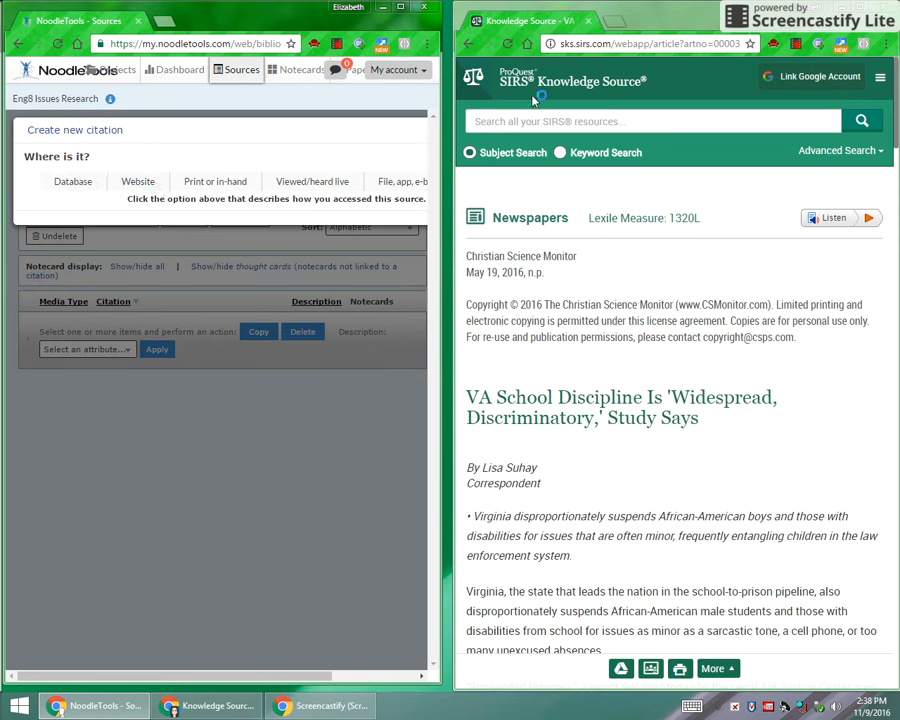
click(72, 186)
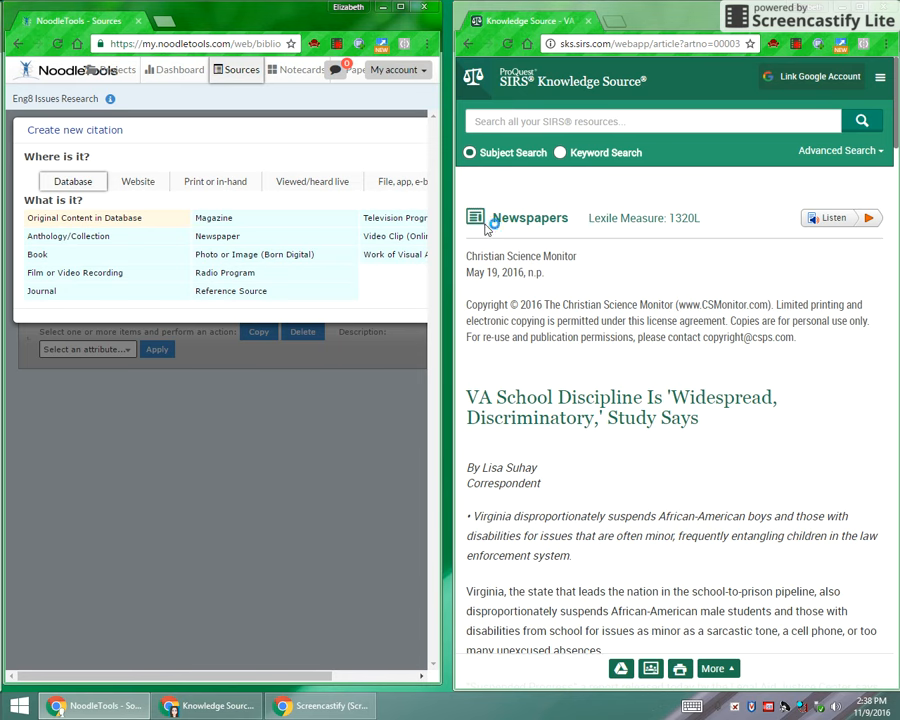
click(216, 237)
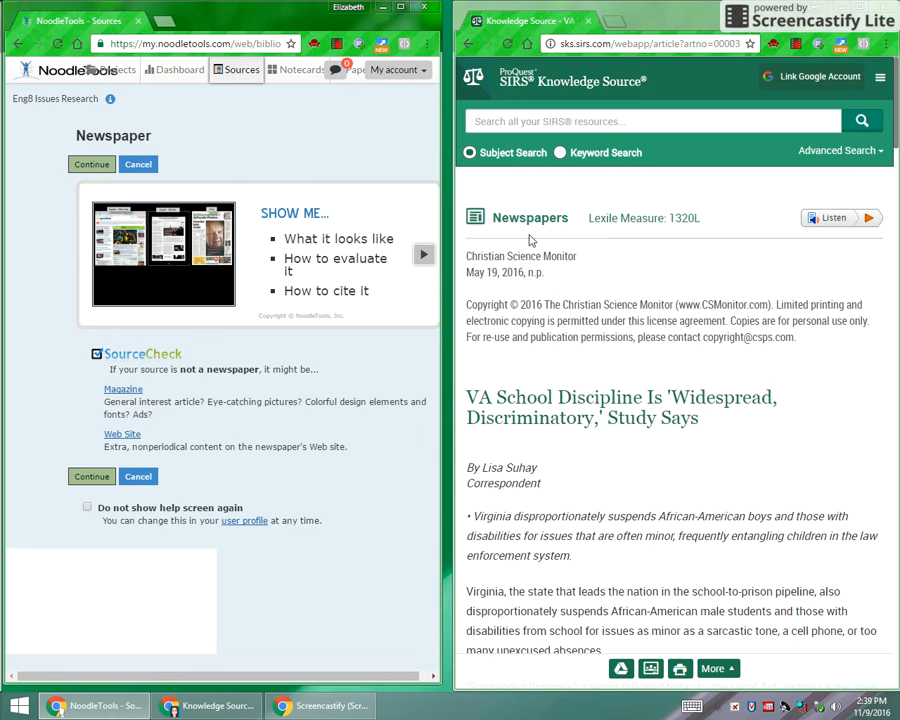
click(91, 477)
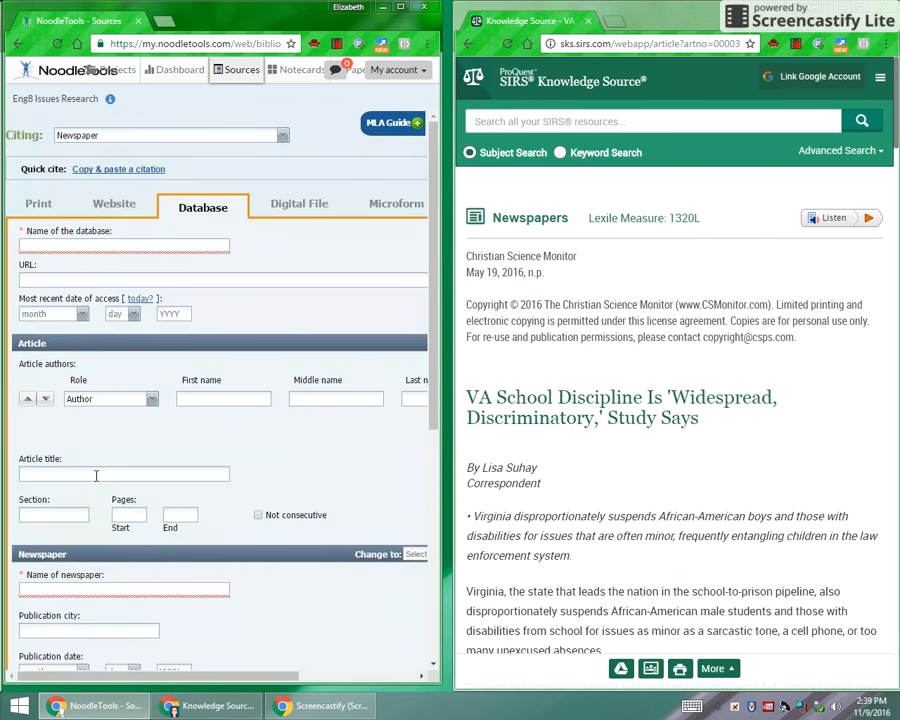
- Set the name of the database to SIRS Issues Researcher
click(102, 243)
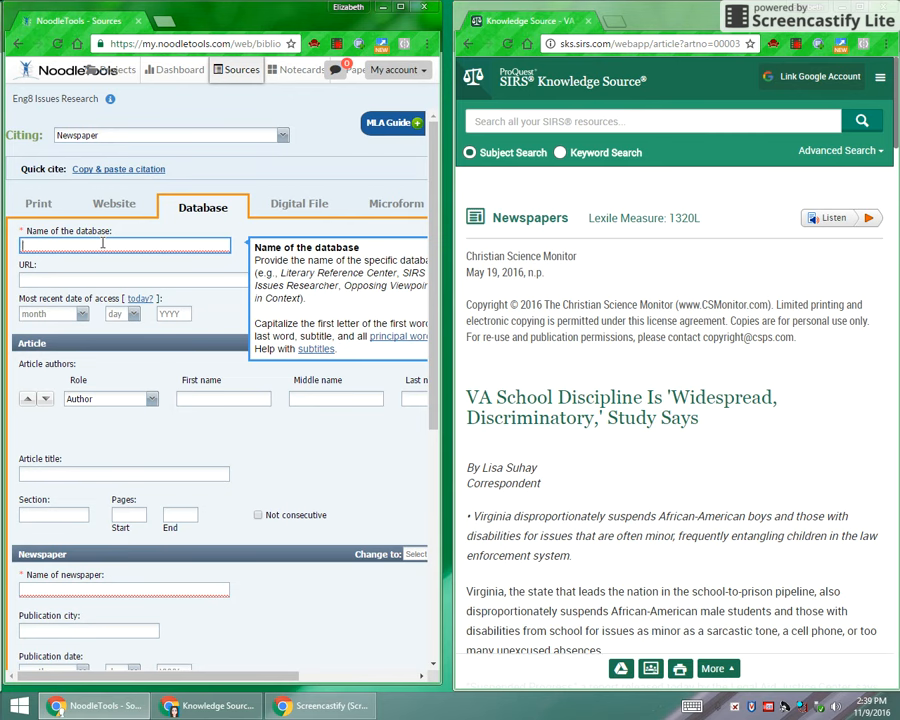
text(SIRS)
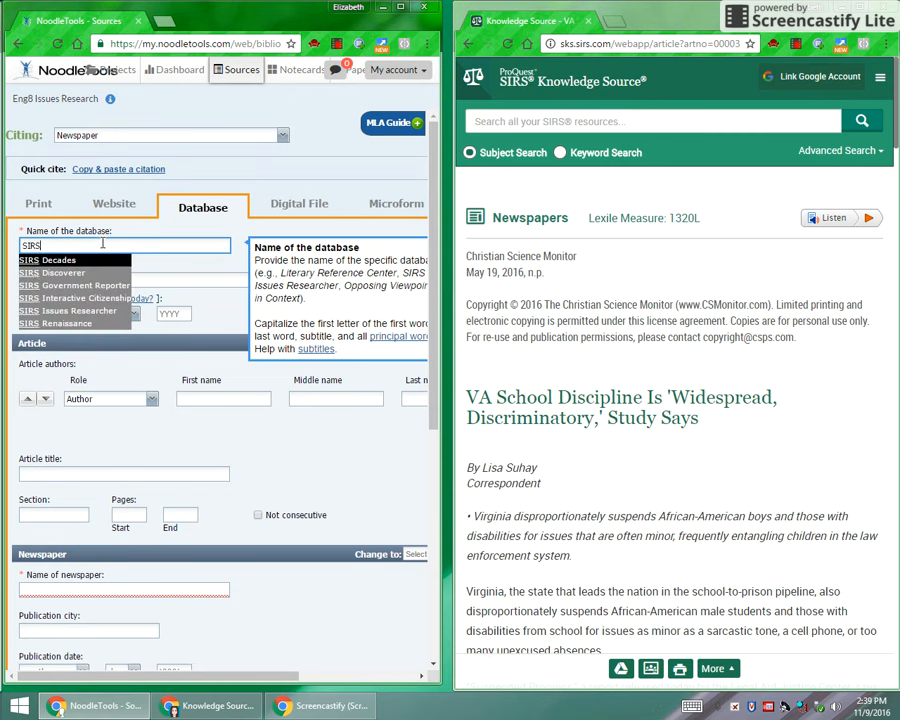
click(62, 316)
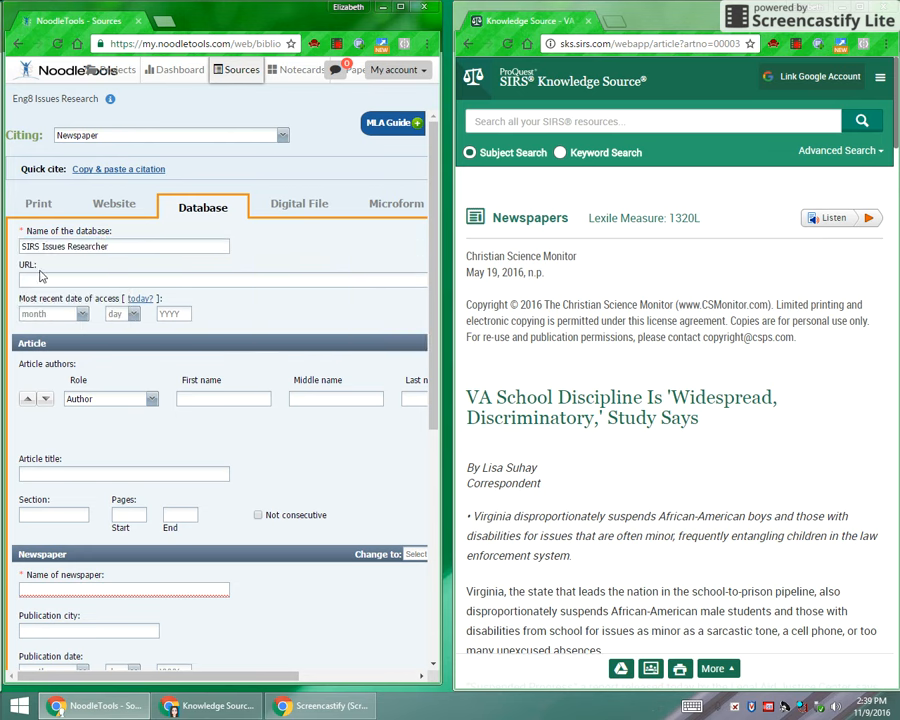
- Copy the SIRS article's web address into the citation's URL field
click(625, 43)
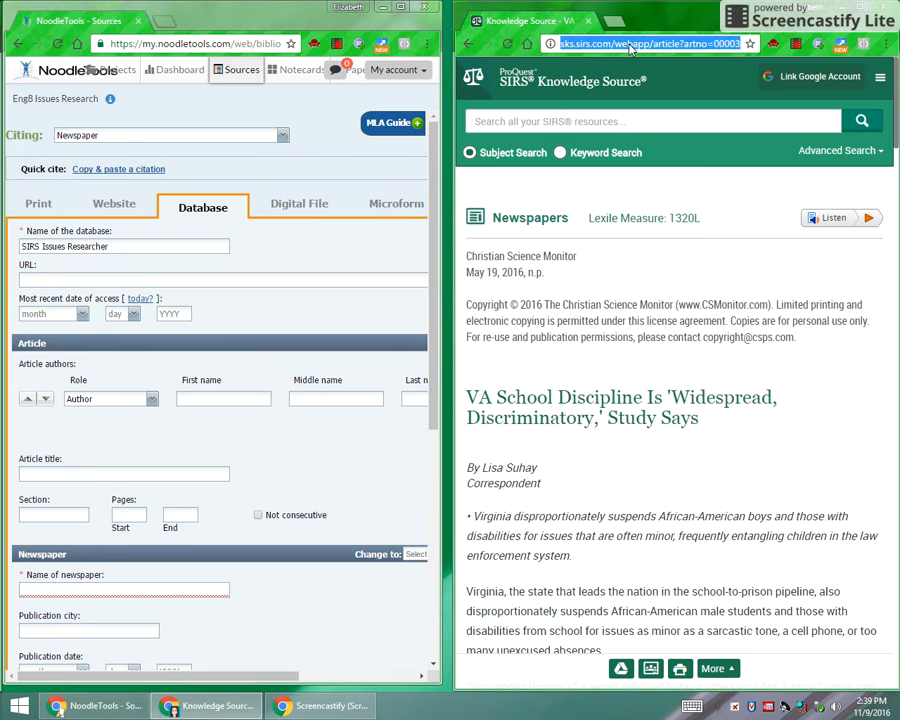
right_click(630, 48)
click(665, 96)
click(42, 283)
right_click(44, 282)
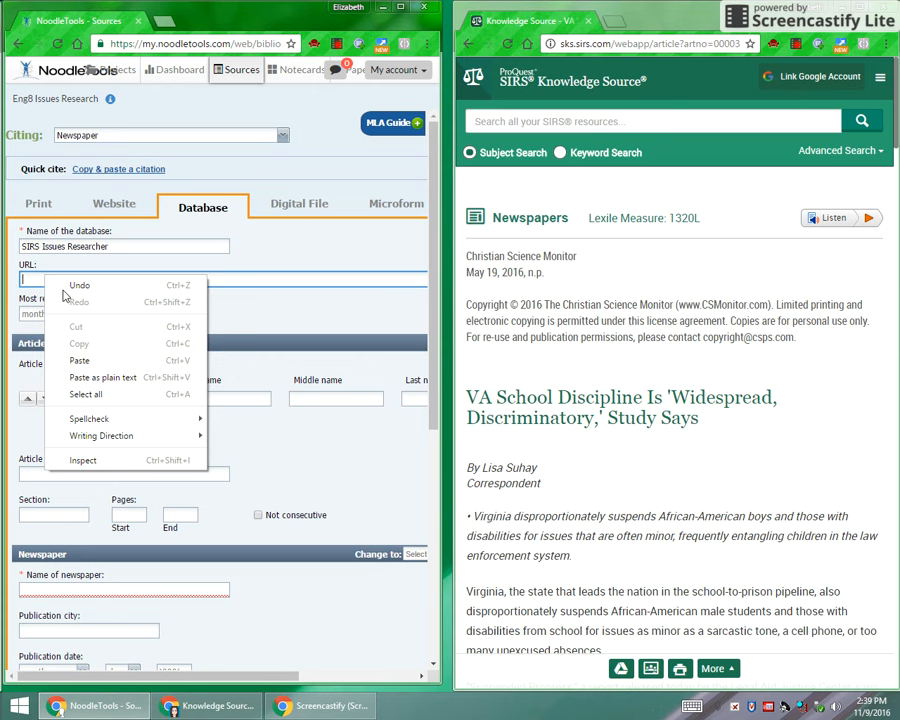
click(75, 348)
- Set the most recent date of access to November 9, 2016
click(80, 312)
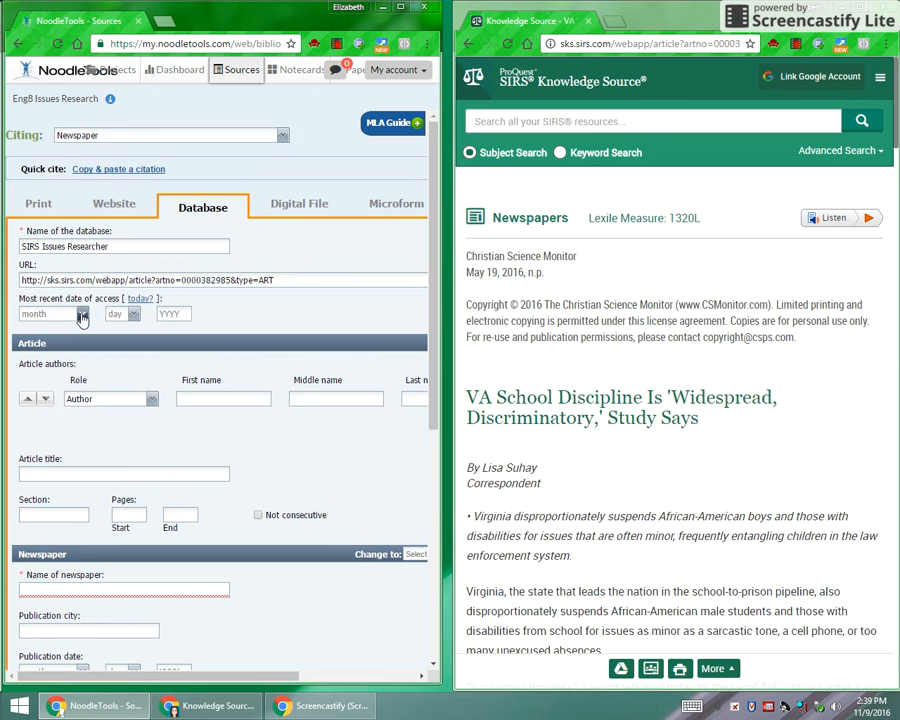
click(58, 484)
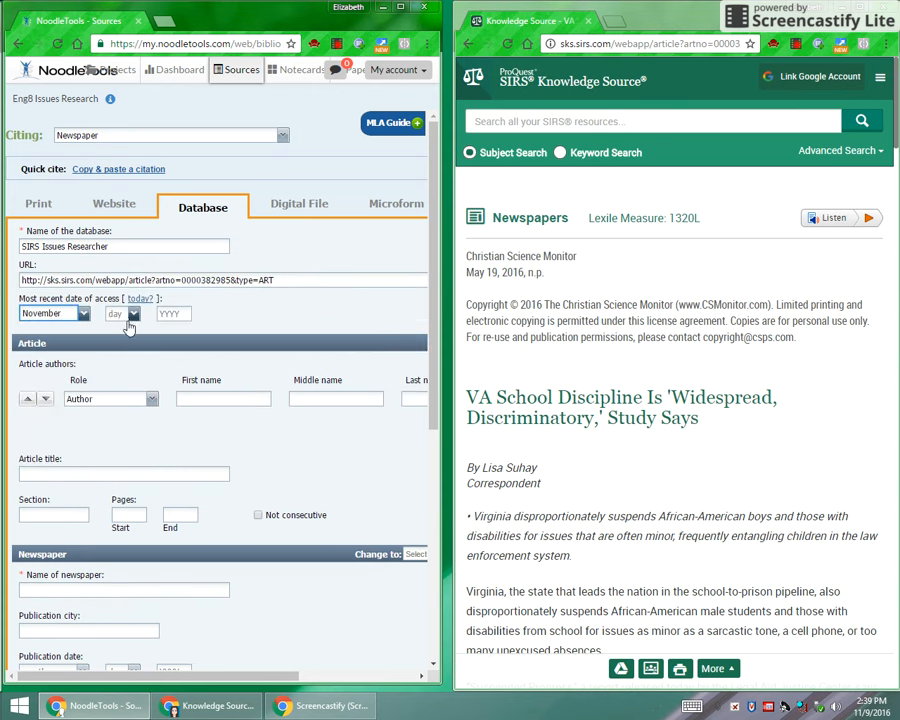
click(132, 315)
click(114, 456)
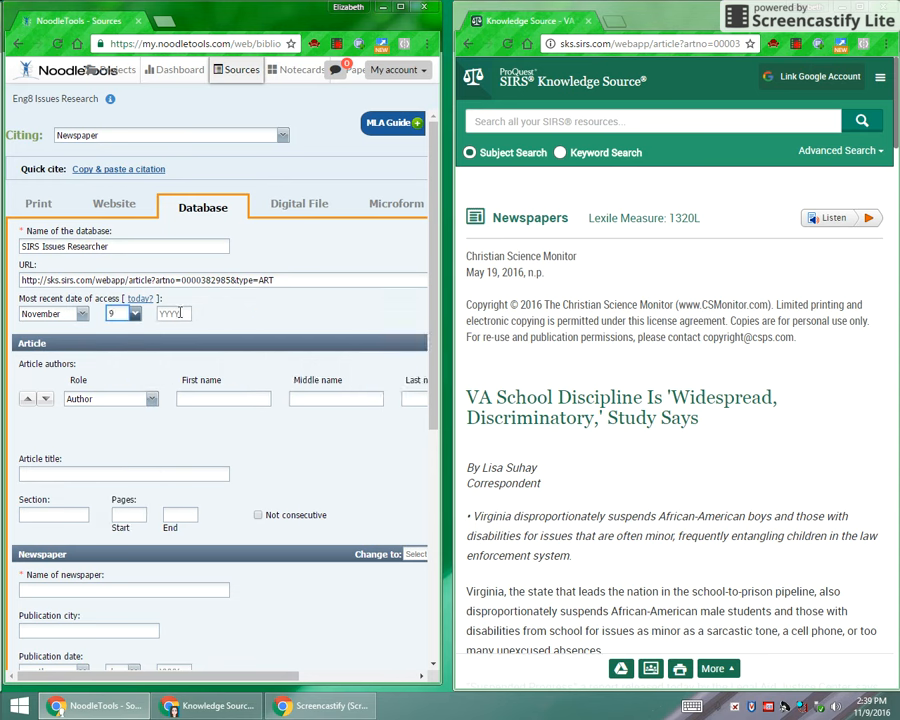
click(186, 313)
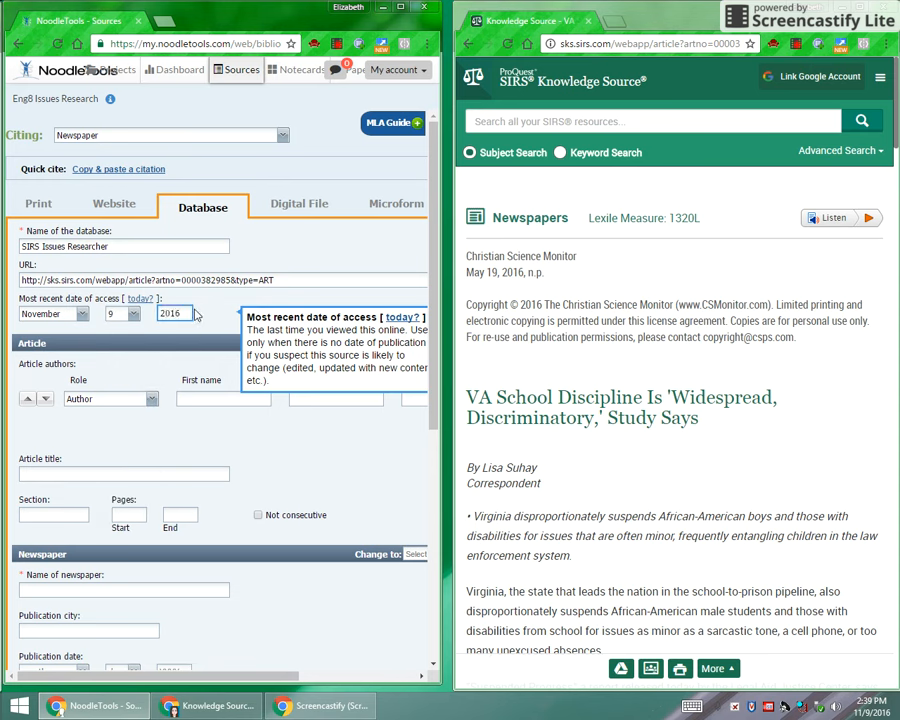
- Enter the article author's first and last name as given in the article's byline
click(219, 401)
drag(490, 472, 538, 468)
click(215, 396)
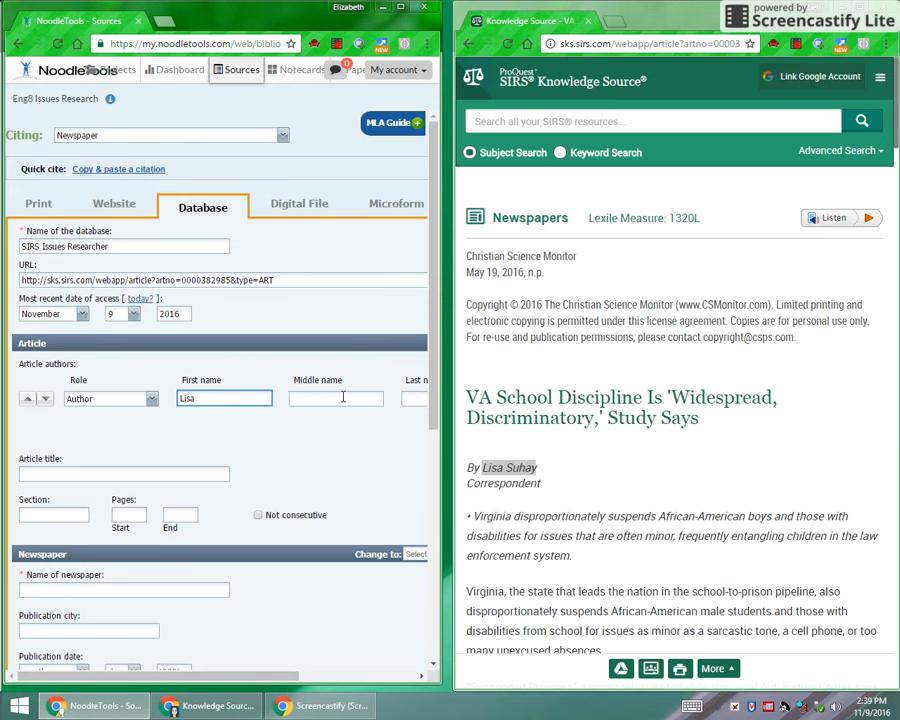
click(409, 398)
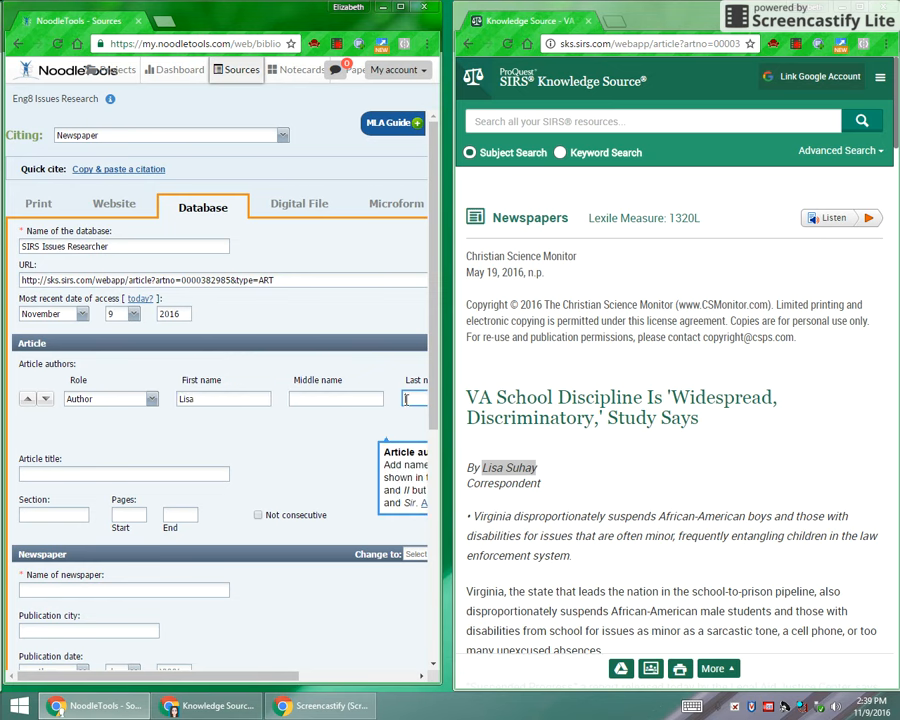
text(Suhay)
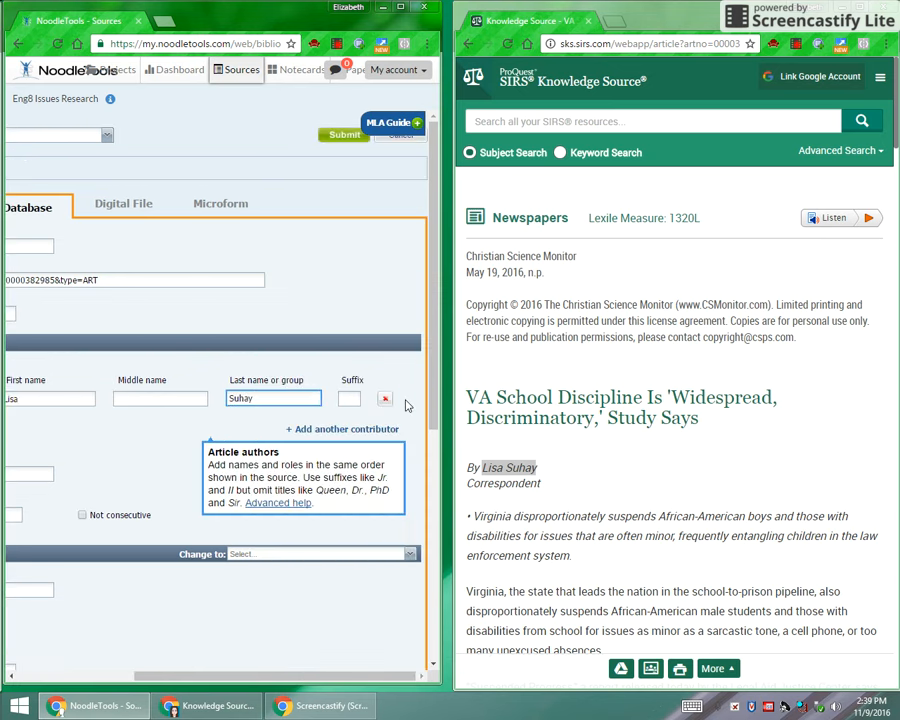
click(160, 500)
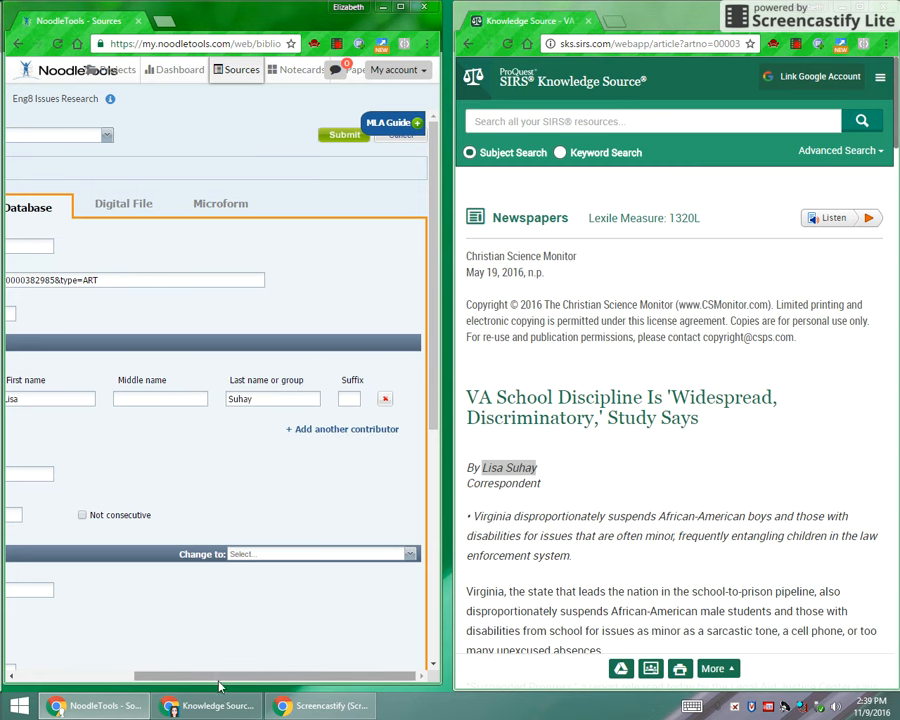
- Copy the headline "VA School Discipline Is 'Widespread, Discriminatory,' Study Says" from the article into the article title field
drag(220, 679, 121, 624)
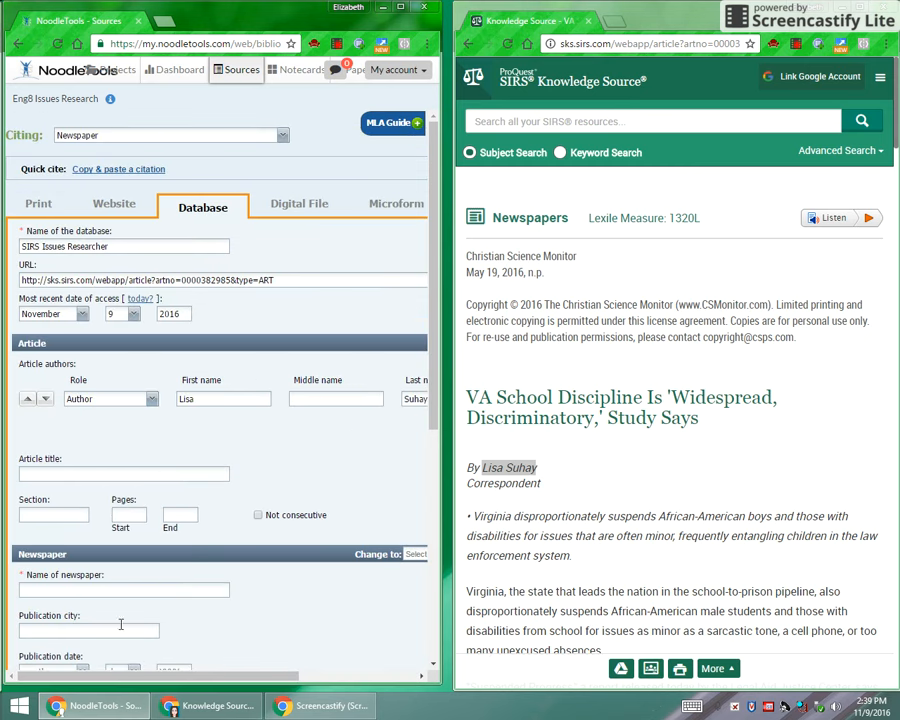
click(97, 476)
drag(707, 418, 450, 397)
key(ctrl+c)
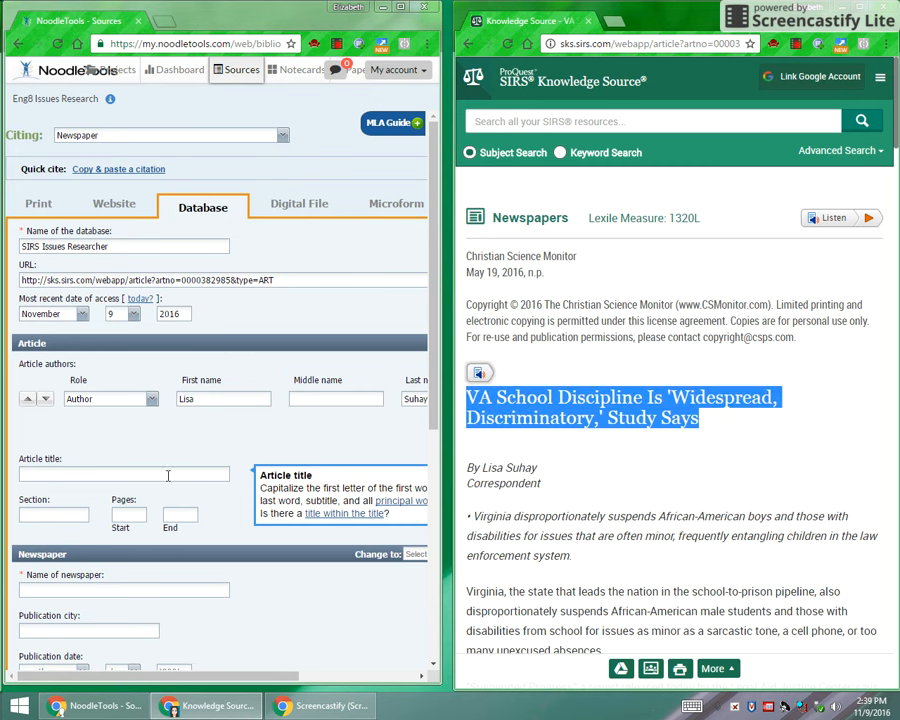
click(68, 470)
key(ctrl+v)
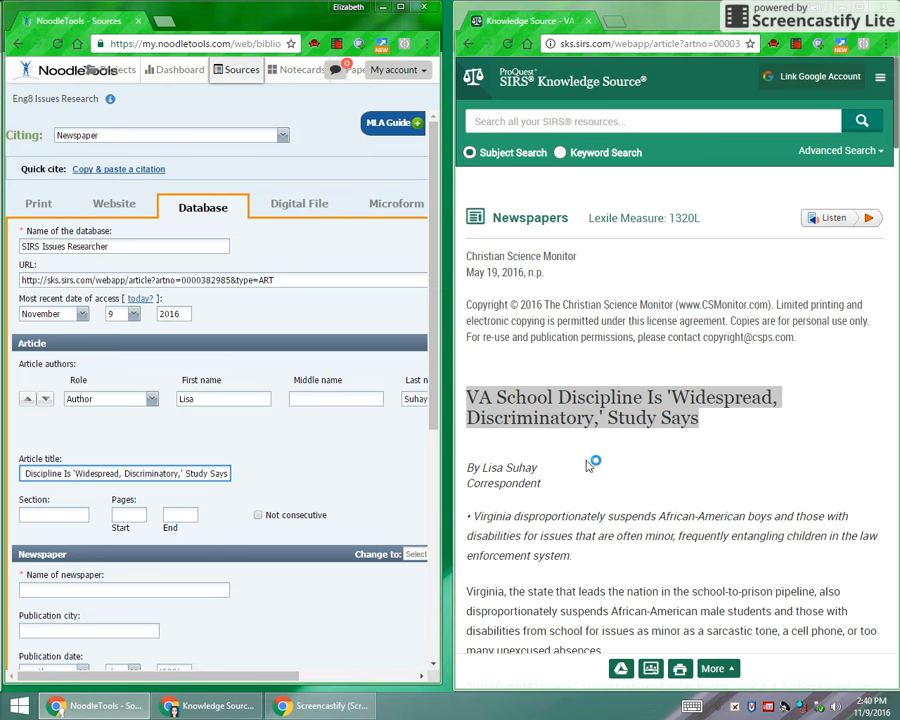
- Copy "Christian Science Monitor" from the article into the name of newspaper field
scroll(643, 441, down, 1)
scroll(616, 448, up, 1)
click(42, 589)
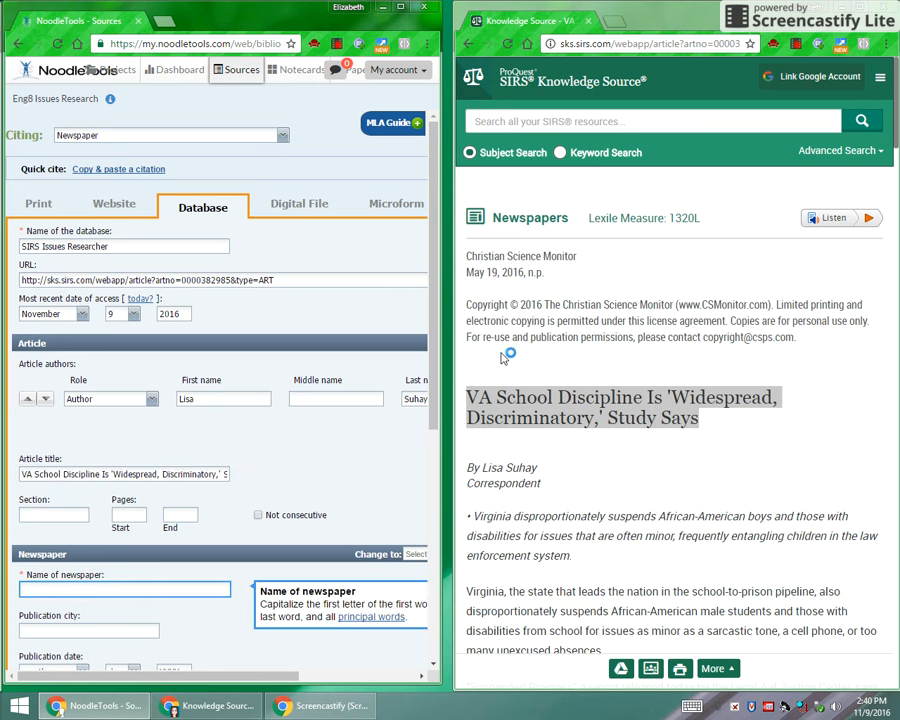
drag(578, 262, 465, 257)
key(ctrl+c)
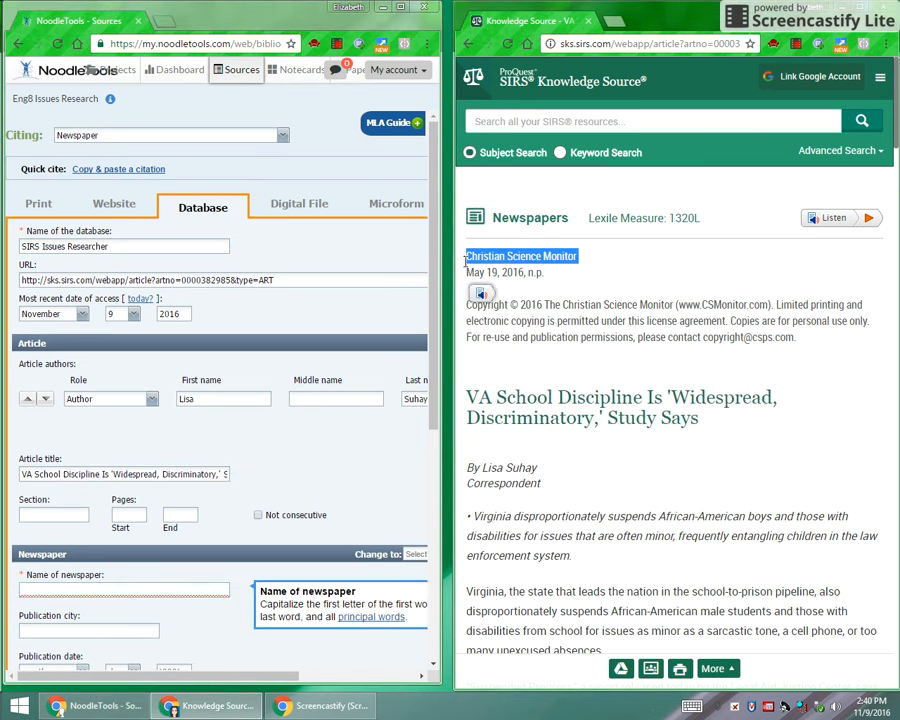
click(153, 592)
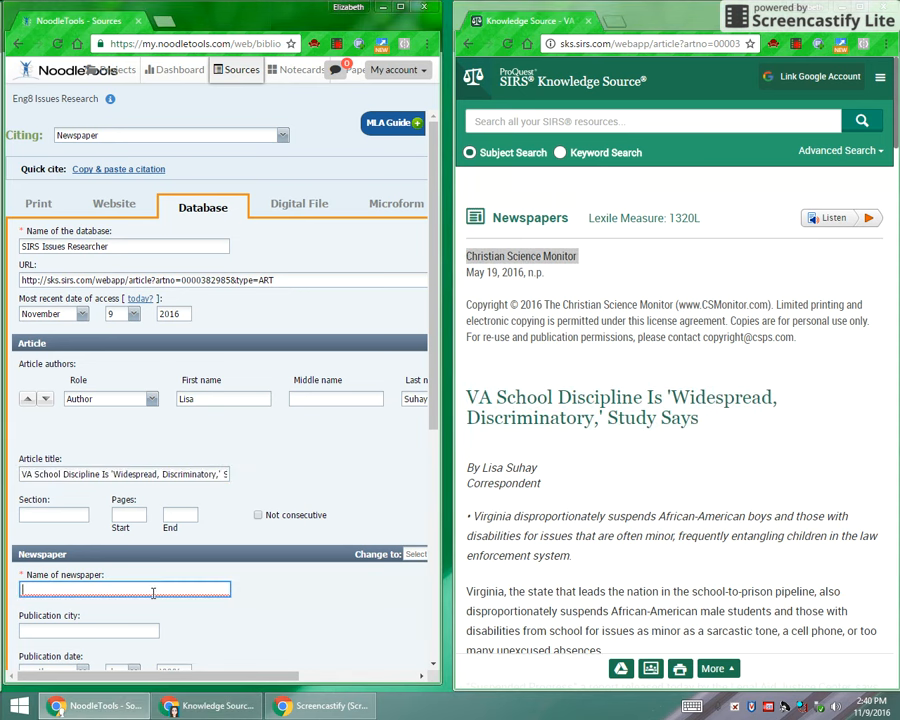
key(ctrl+v)
- Set the newspaper's publication date to May 19, 2016
scroll(120, 560, down, 3)
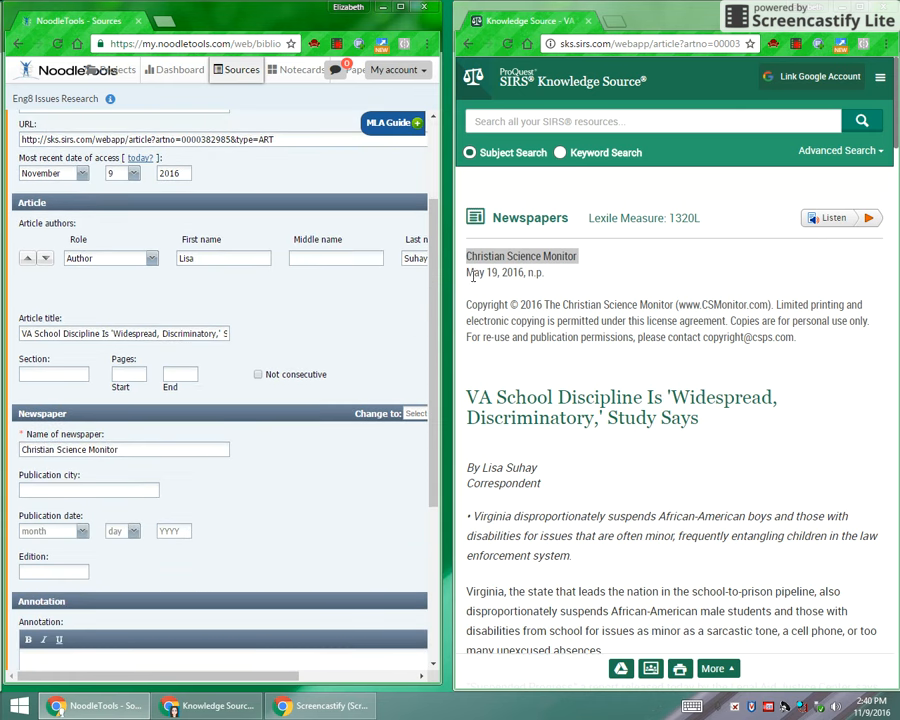
click(53, 531)
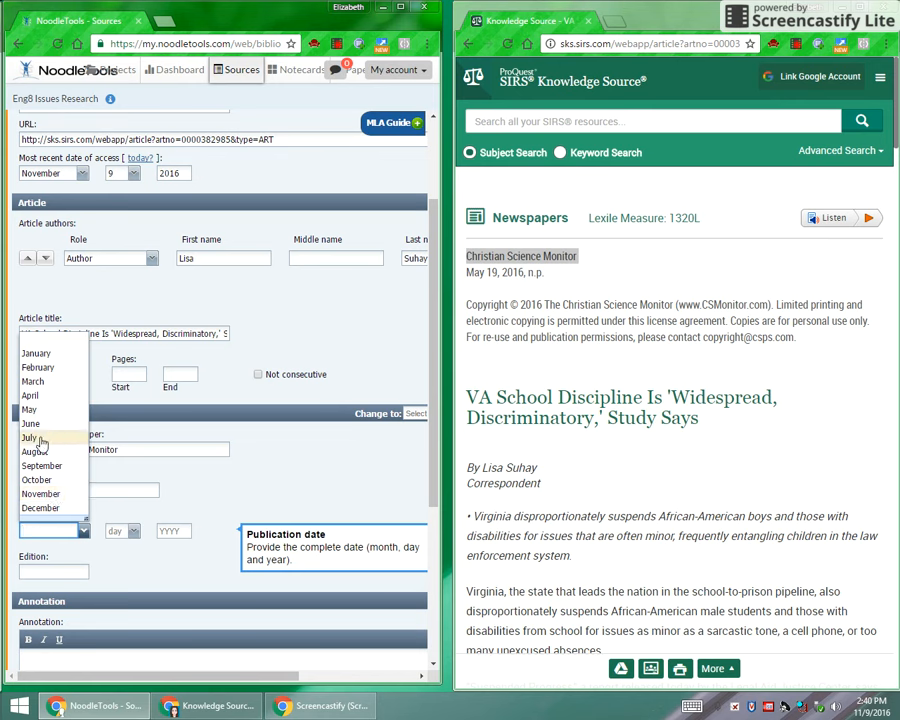
click(38, 409)
click(131, 530)
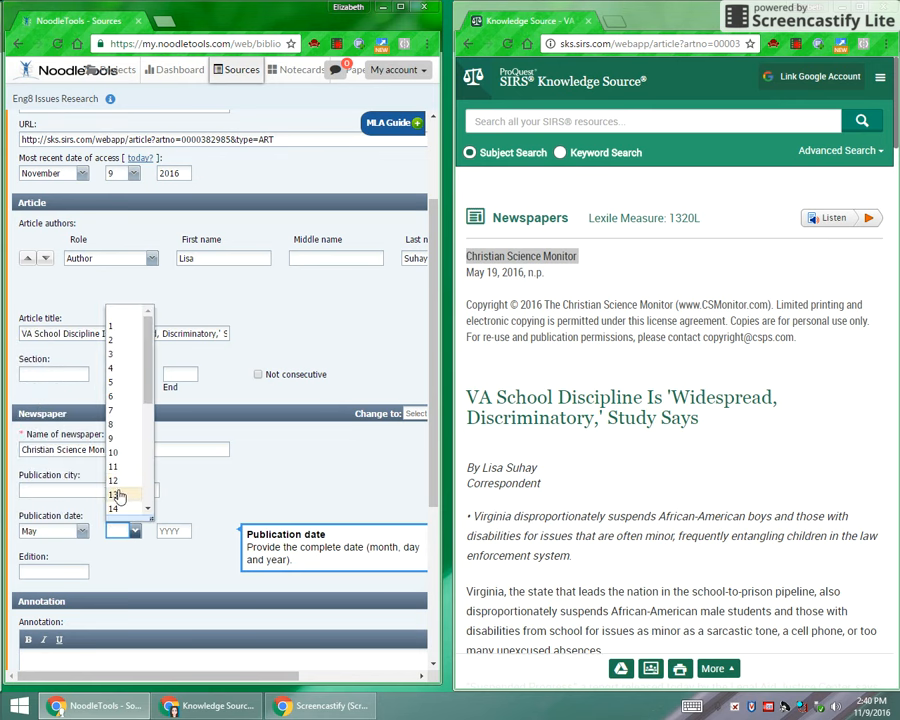
scroll(118, 495, down, 3)
click(115, 440)
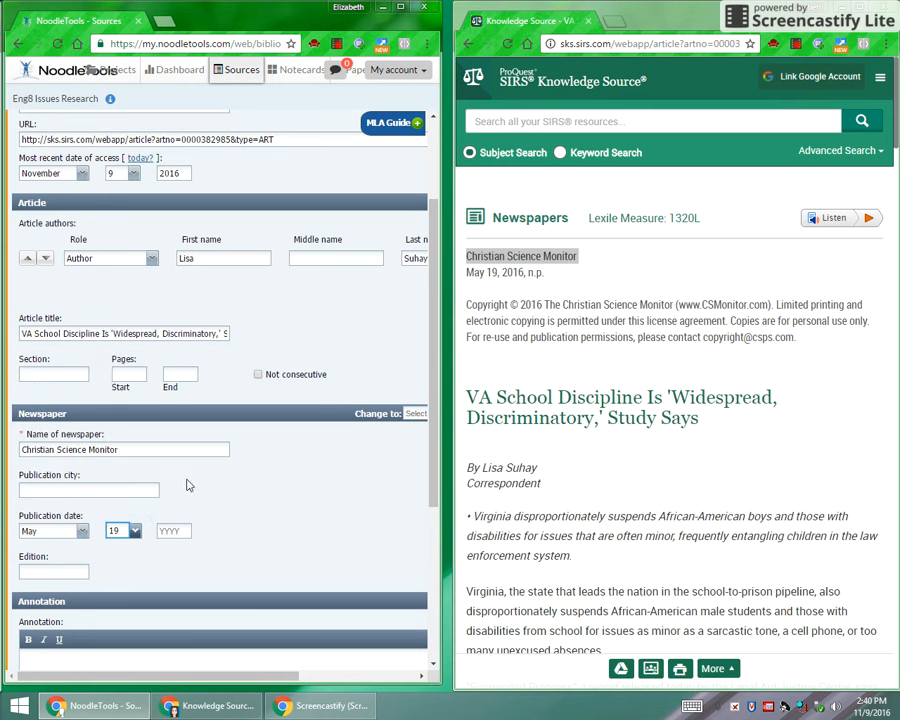
click(174, 530)
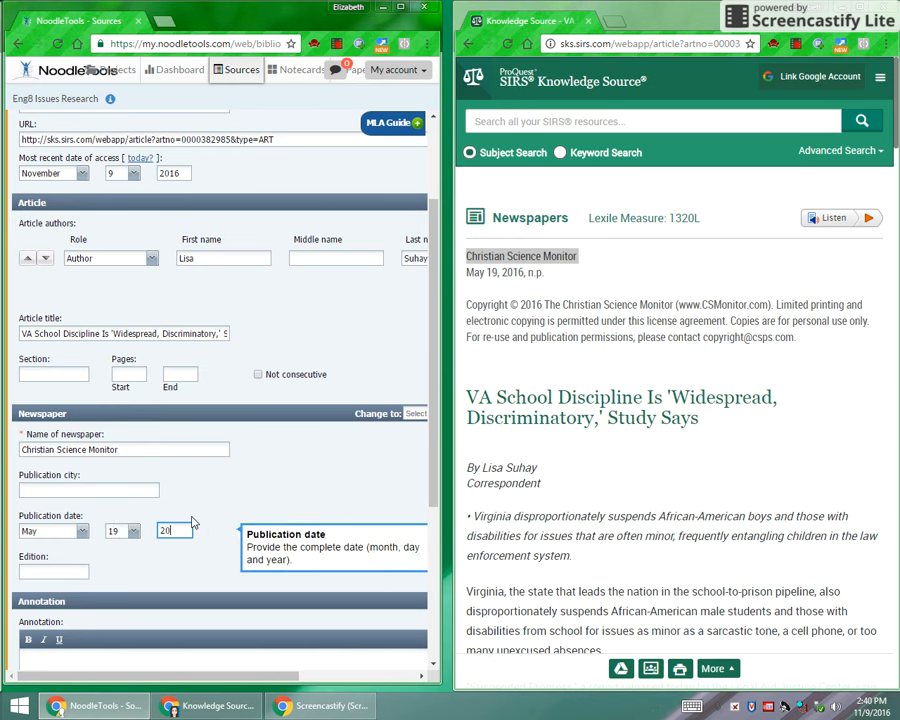
click(187, 594)
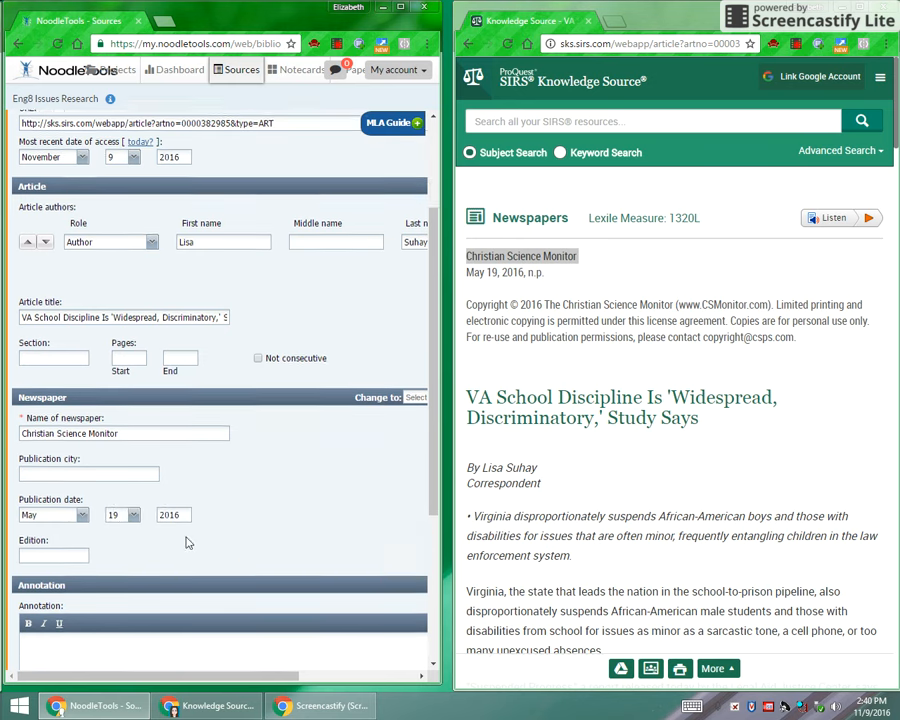
- Leave the remaining newspaper fields and the annotation blank and submit the completed newspaper citation
scroll(44, 505, down, 2)
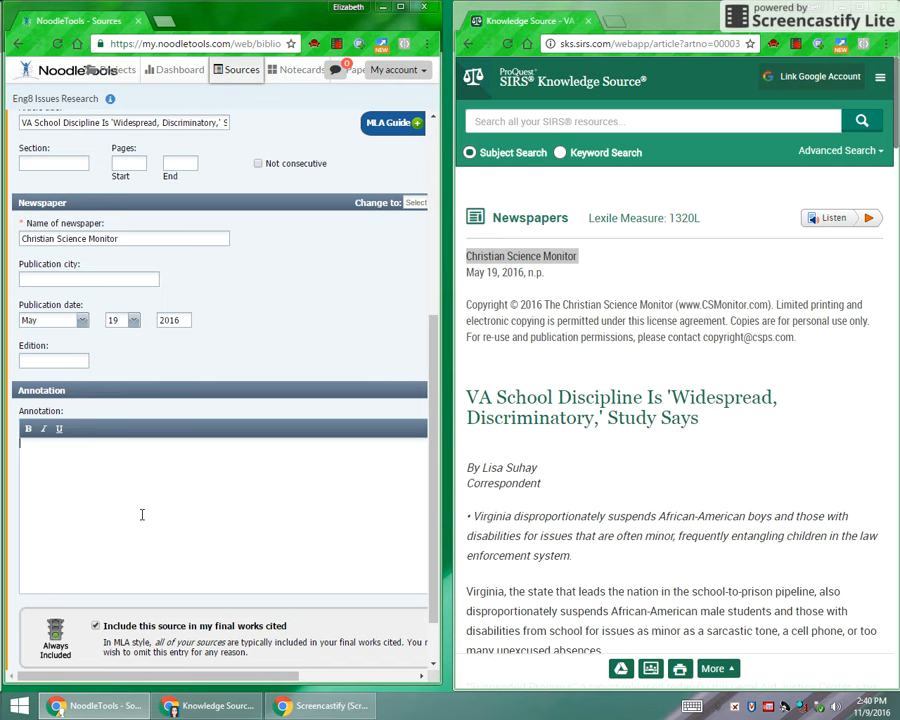
scroll(217, 504, down, 1)
scroll(230, 490, up, 4)
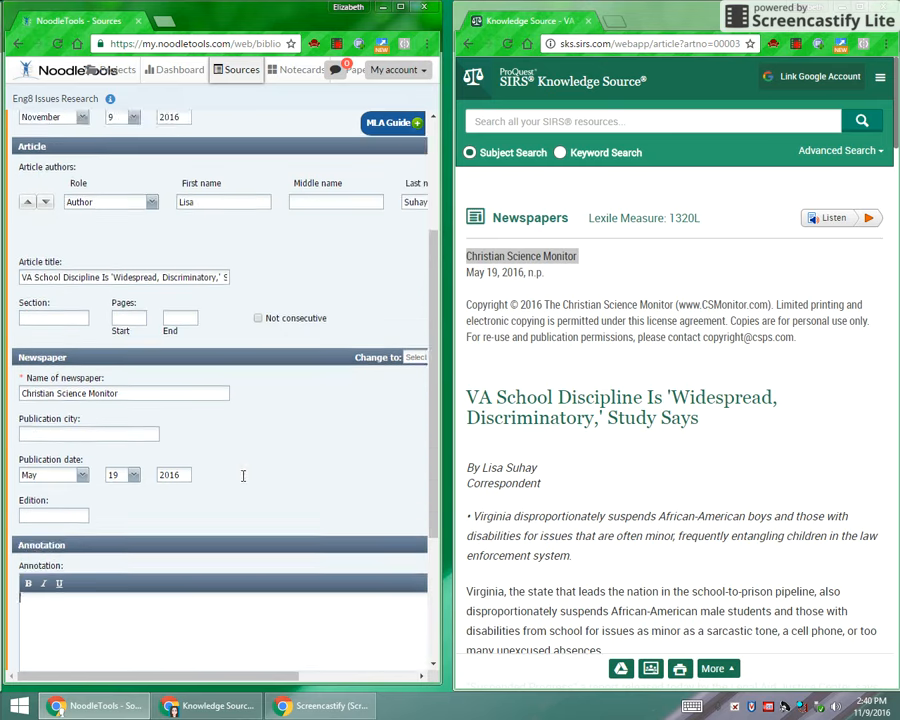
scroll(245, 468, down, 5)
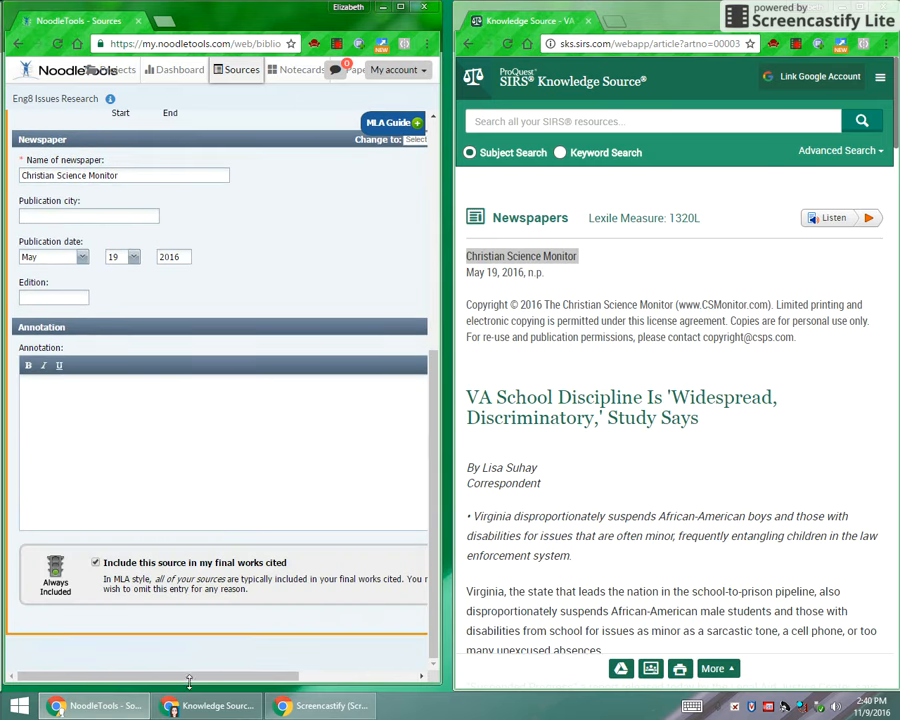
click(399, 9)
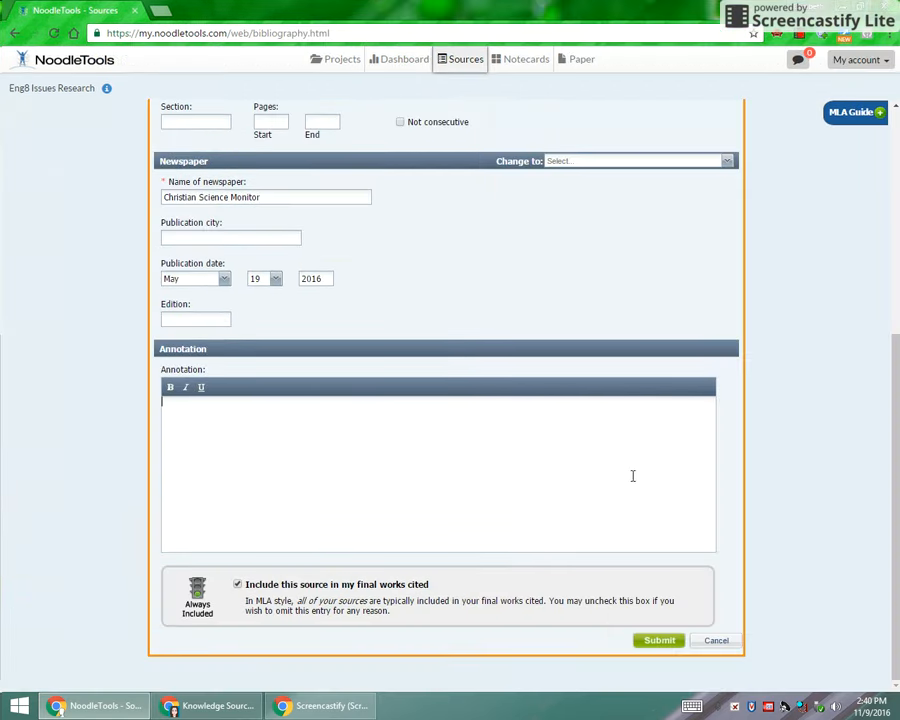
click(668, 648)
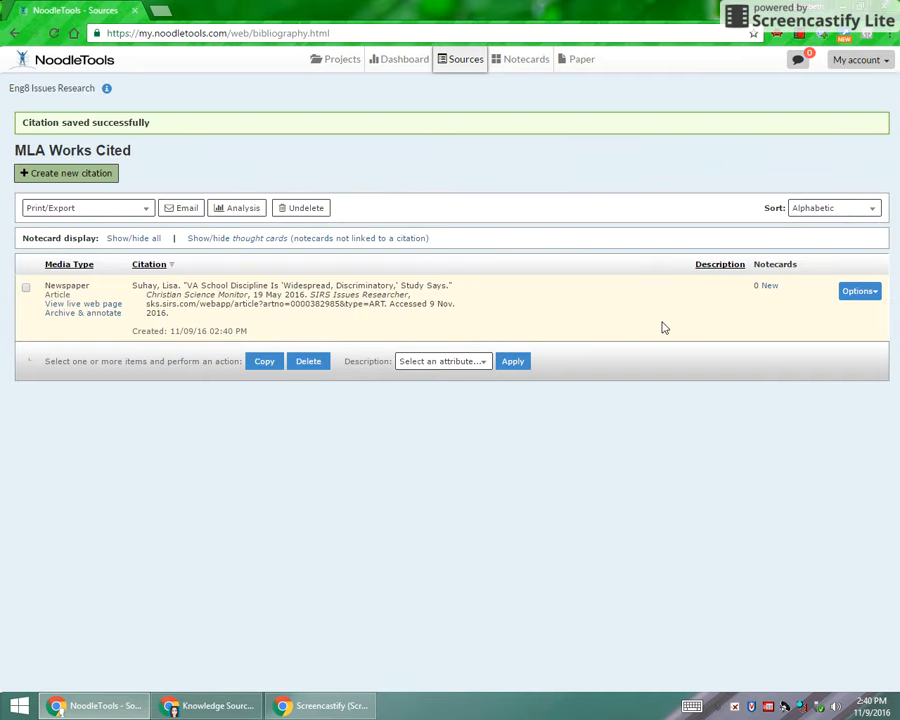
- Start a new citation for a newspaper accessed through a database and continue to its entry form
double_click(557, 14)
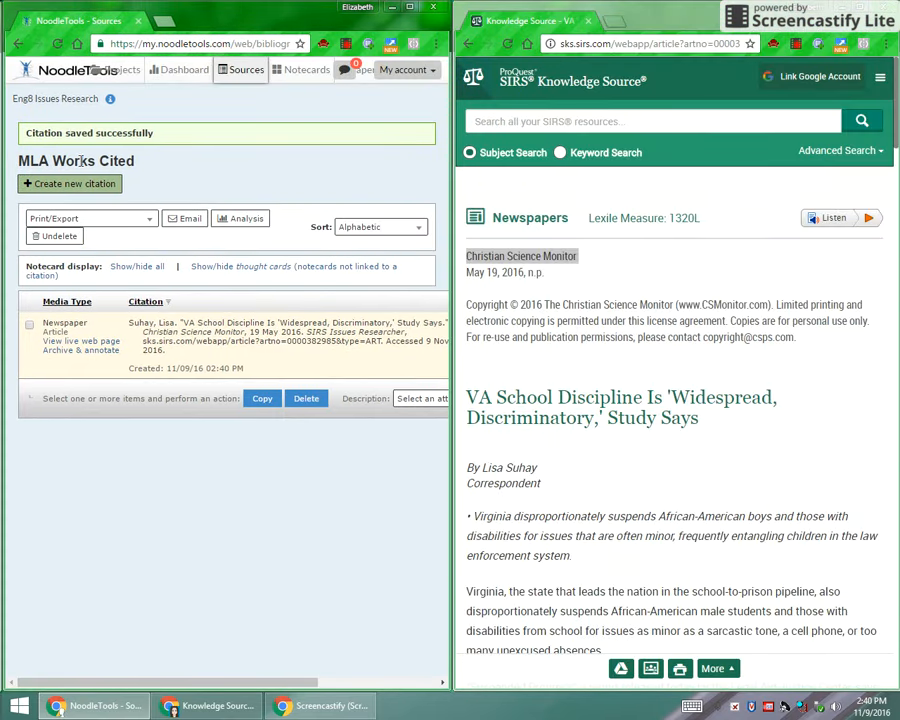
click(70, 183)
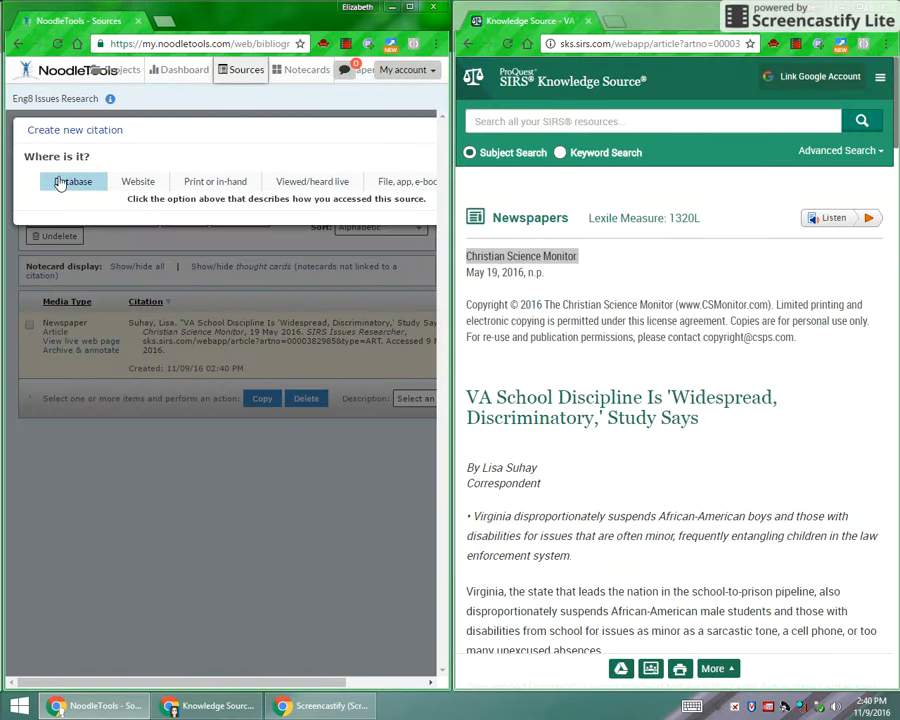
click(62, 183)
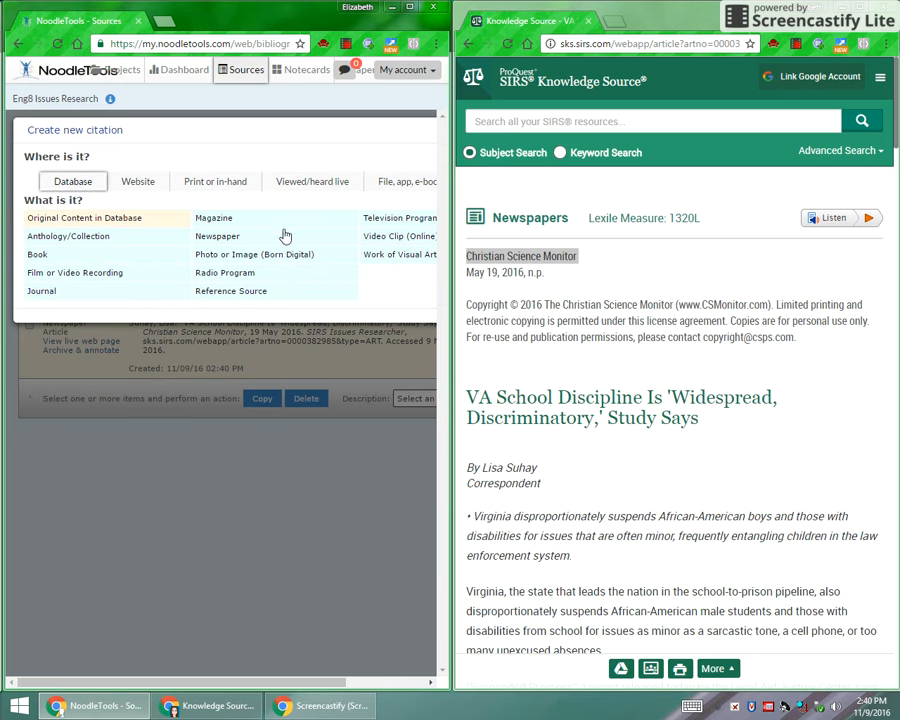
click(210, 237)
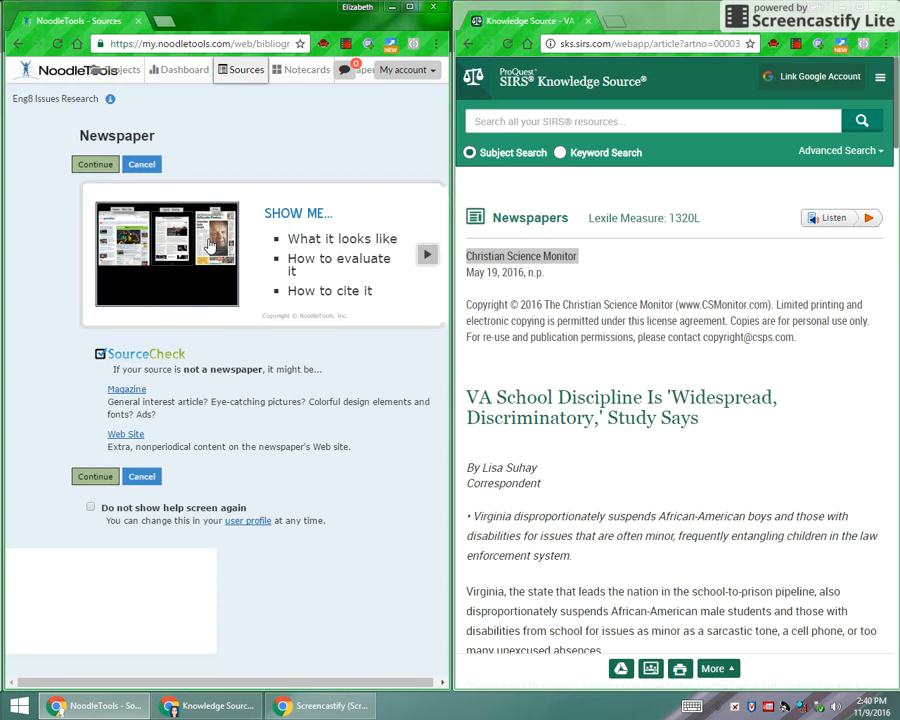
click(97, 477)
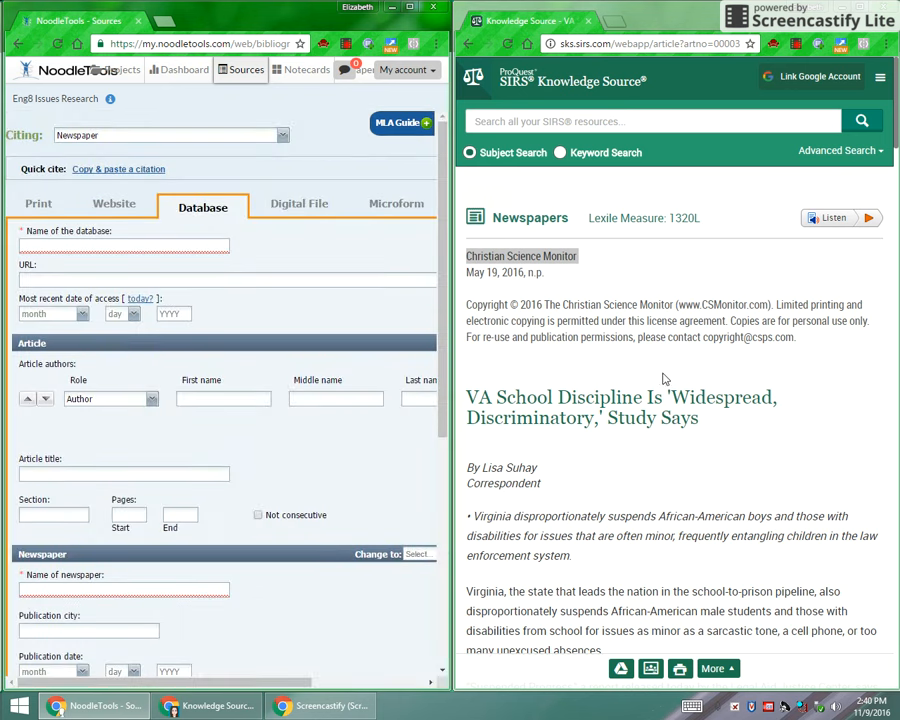
- Copy the ready-made MLA citation at the end of the SIRS article into the manually-edited citation field of the copy-and-paste form
click(660, 378)
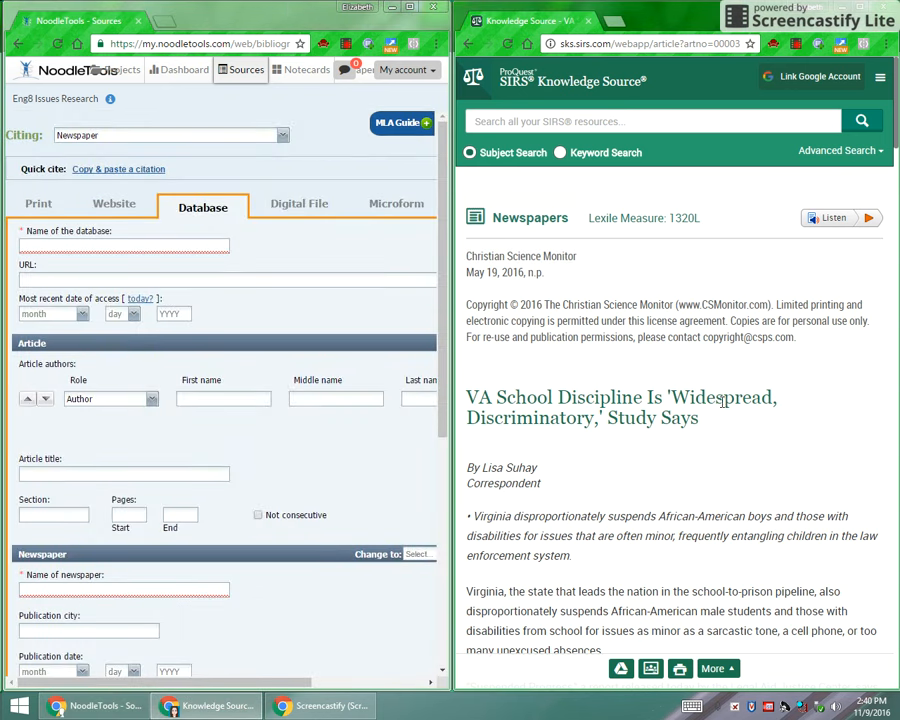
scroll(642, 363, down, 20)
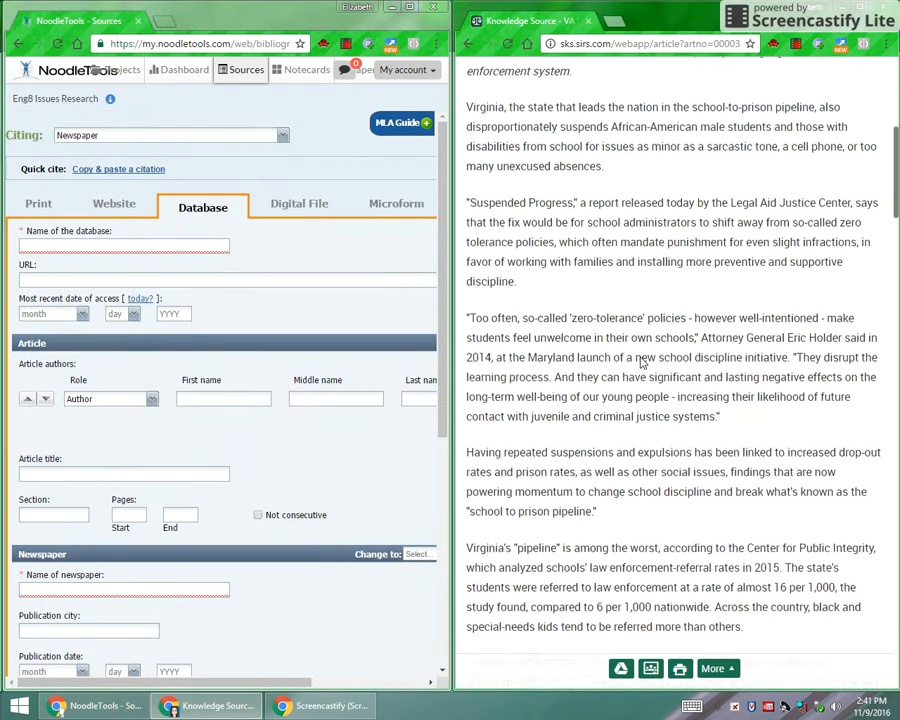
scroll(640, 360, down, 10)
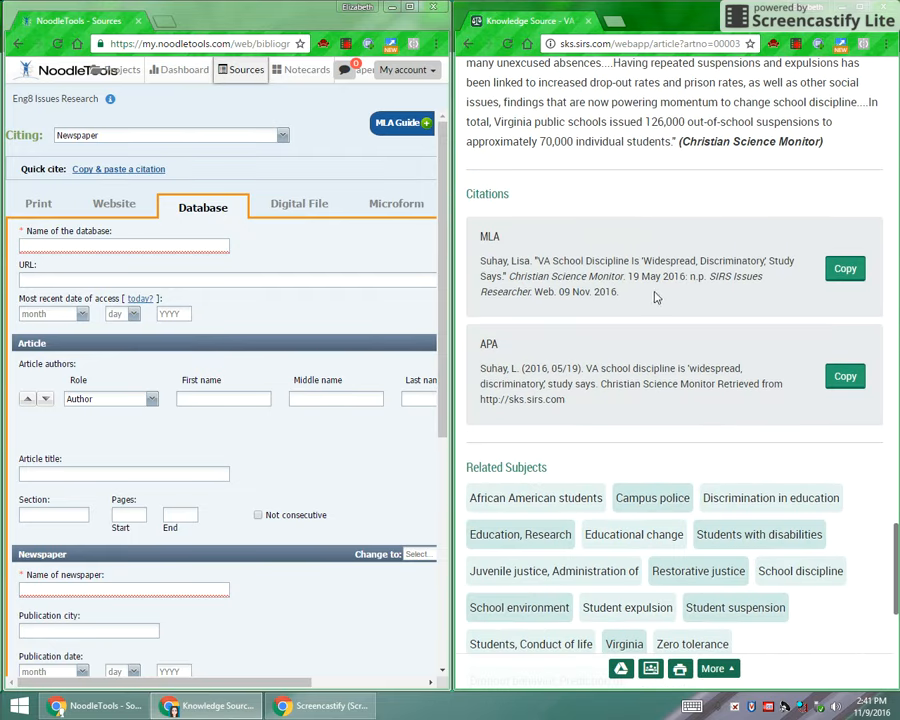
click(848, 276)
click(103, 175)
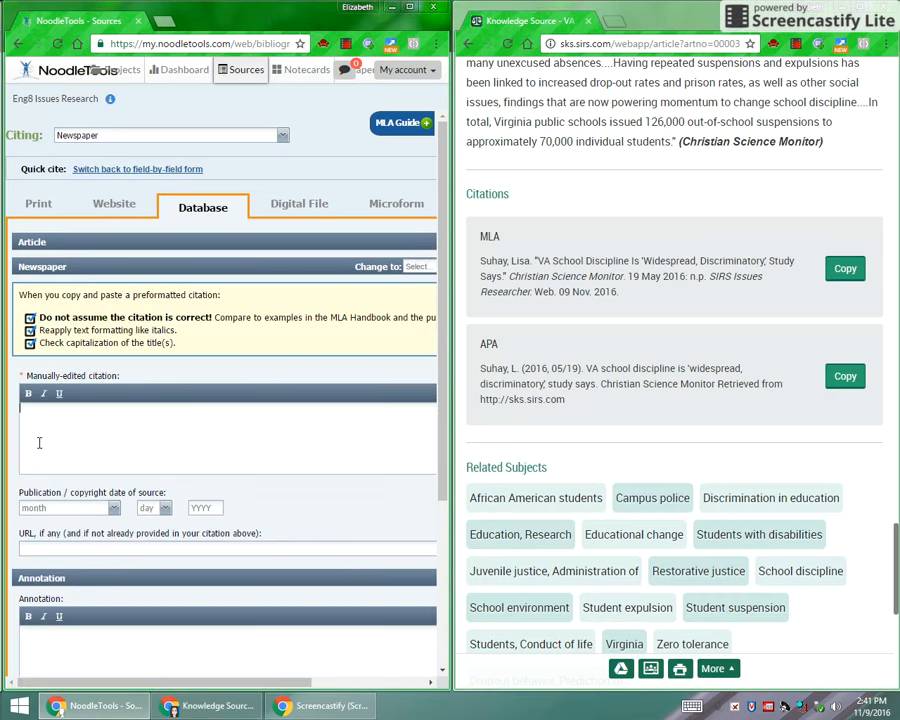
right_click(41, 446)
click(76, 529)
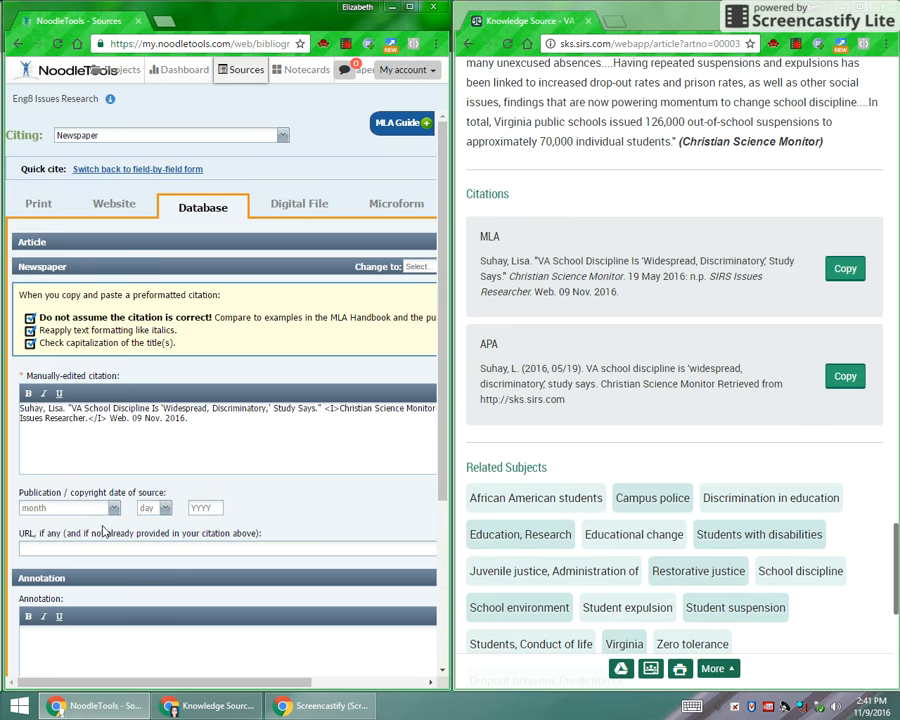
- Copy the SIRS article's web address into the citation's URL field
click(593, 44)
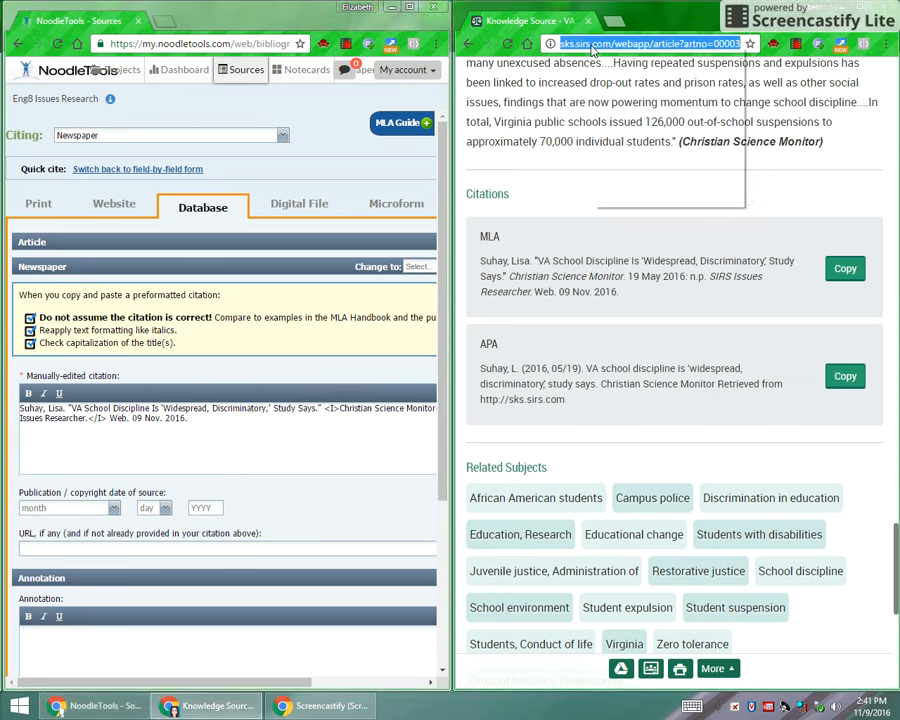
right_click(595, 46)
click(621, 100)
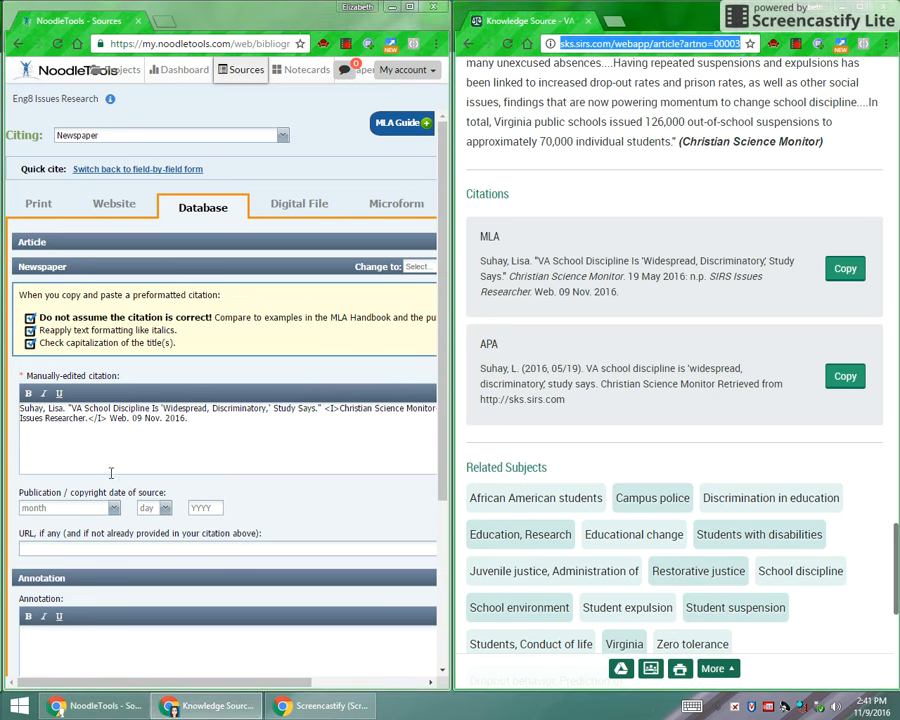
right_click(114, 546)
click(165, 455)
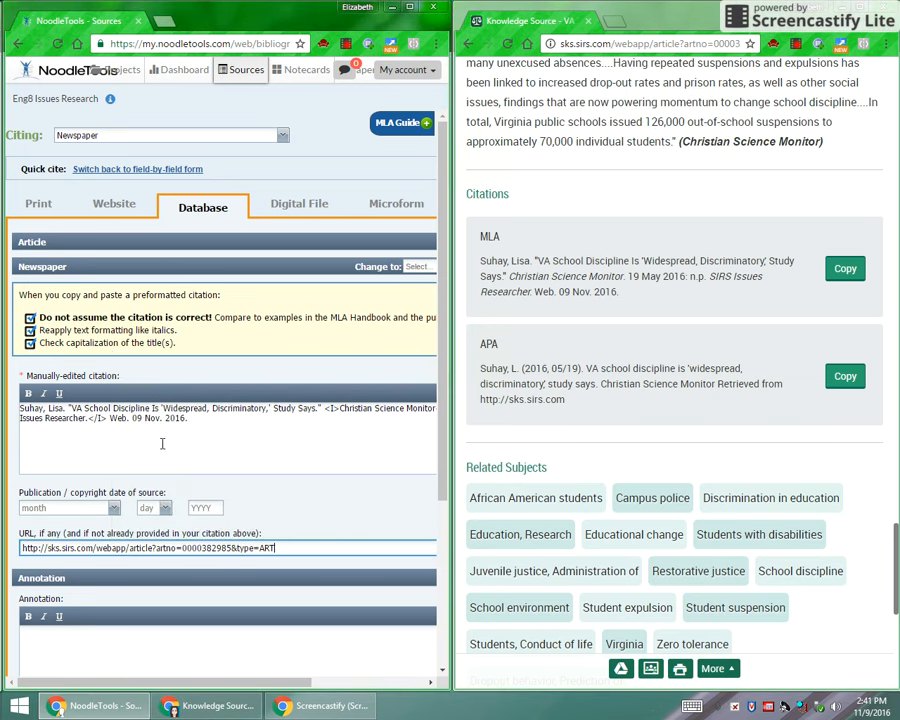
- Submit the copied-and-pasted citation and enlarge the works cited window
scroll(305, 527, down, 3)
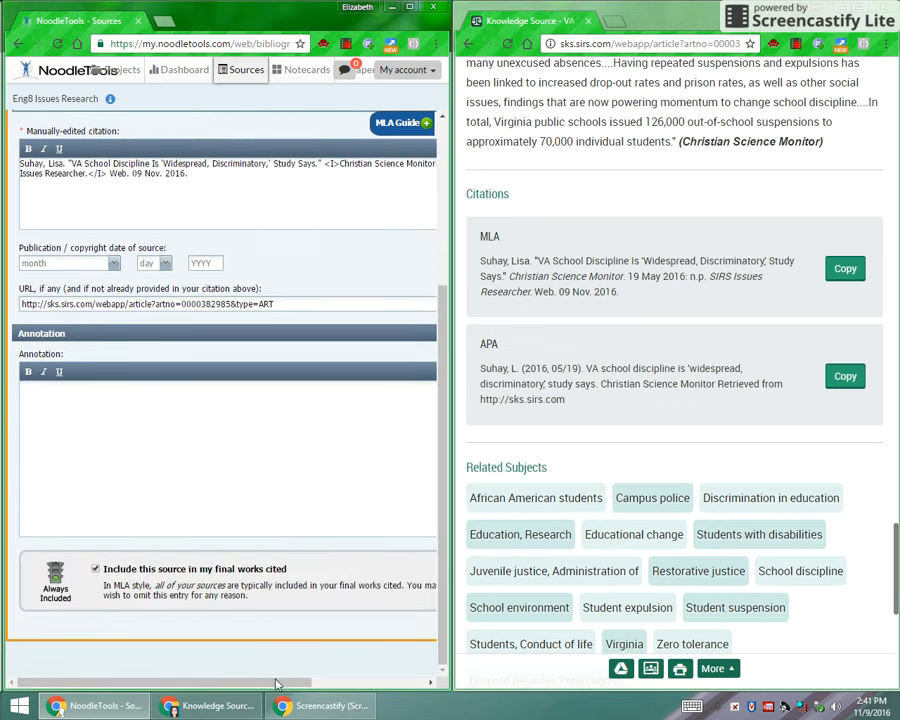
drag(231, 684, 422, 685)
click(349, 627)
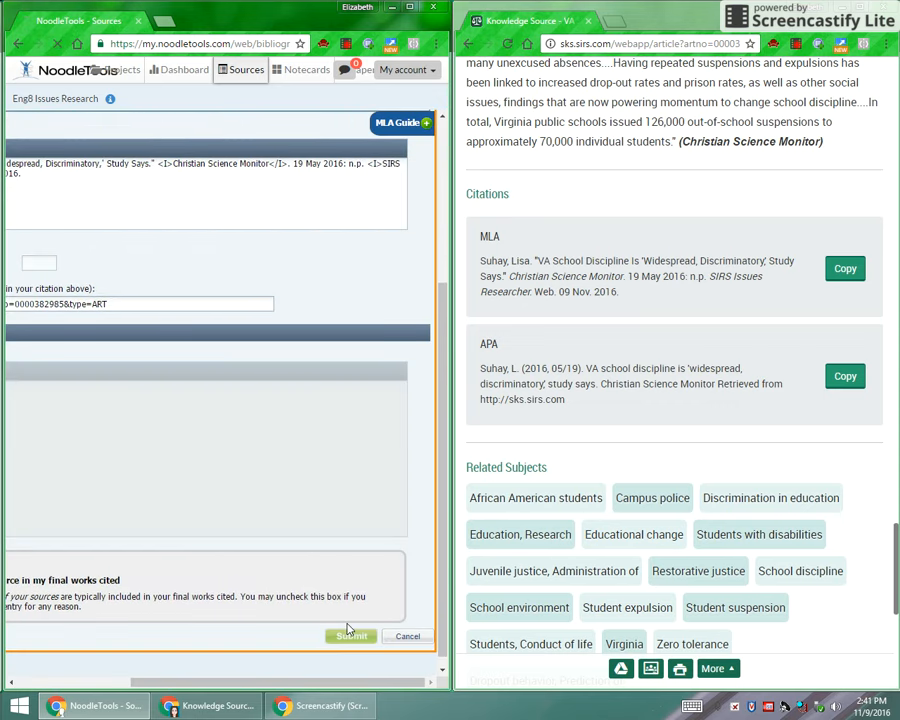
double_click(287, 8)
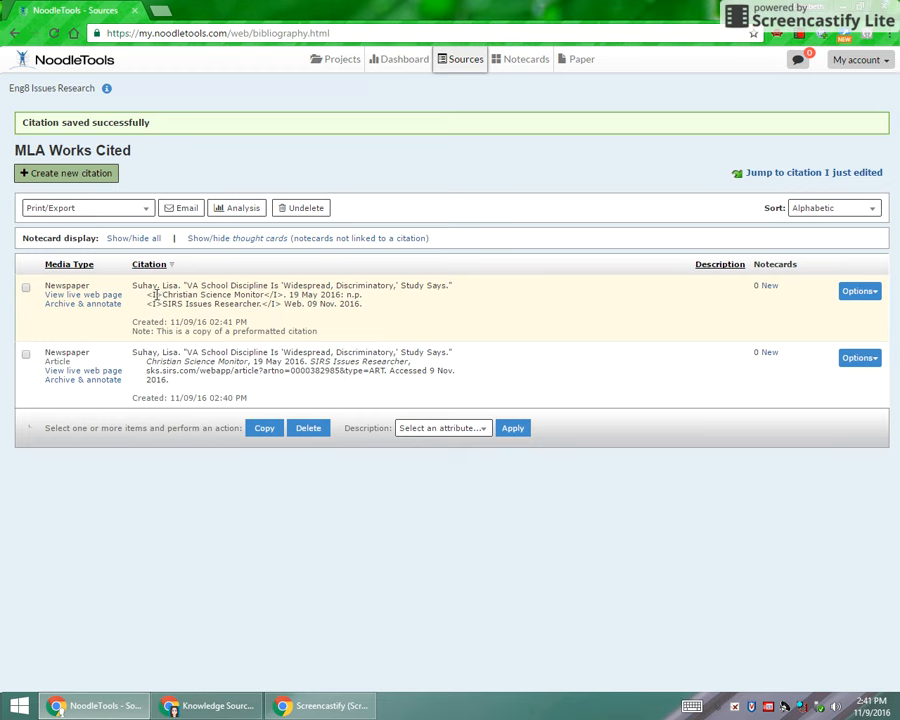
- Compare the pasted citation's newspaper title, italics tags and "Web" wording with the "Accessed" wording of the field-by-field citation
drag(163, 295, 262, 295)
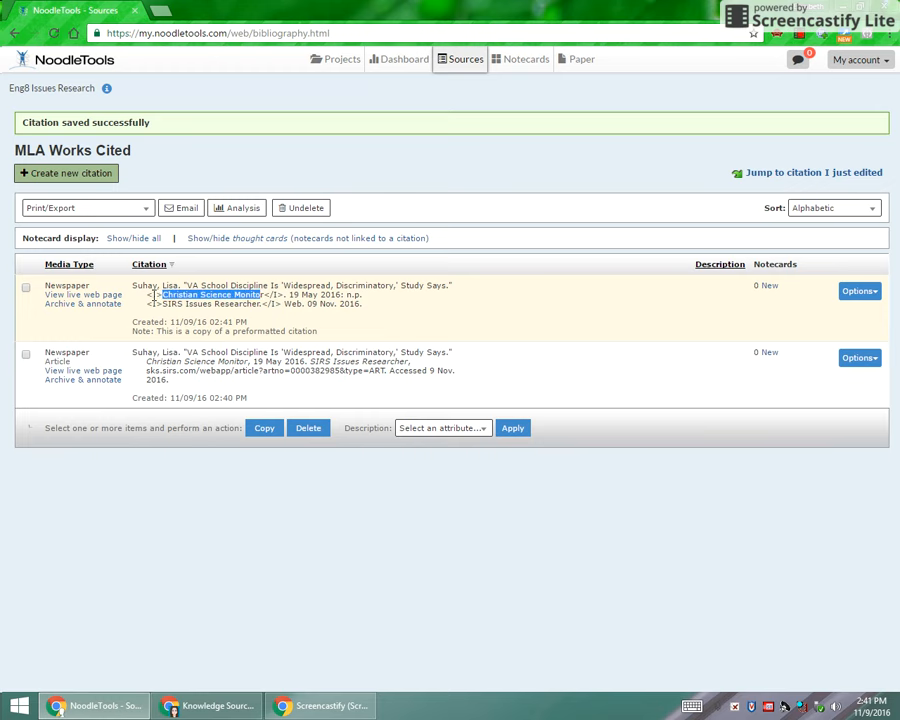
drag(263, 295, 165, 303)
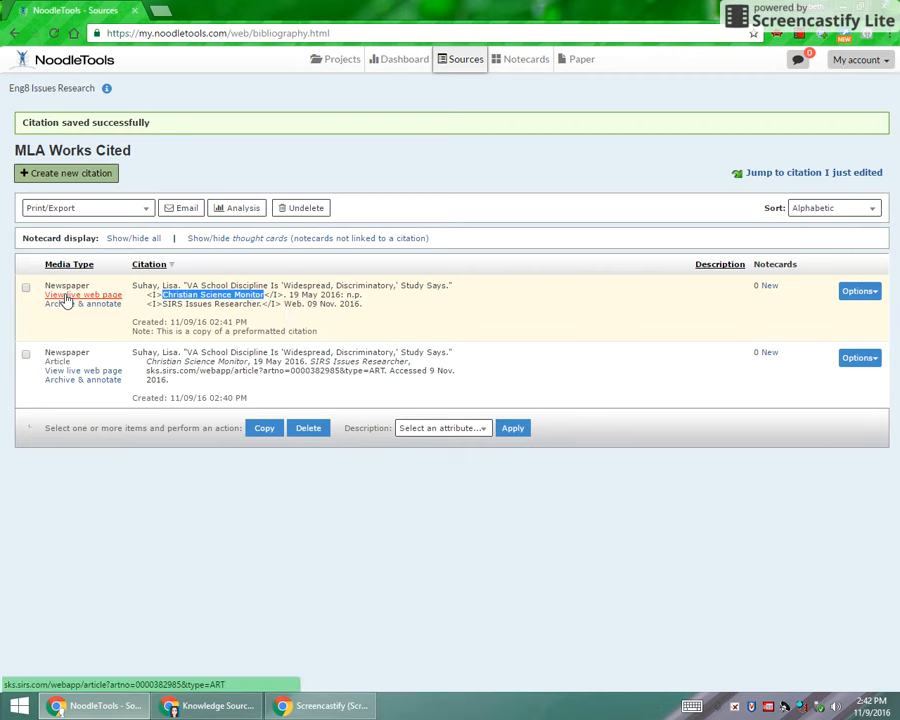
double_click(292, 303)
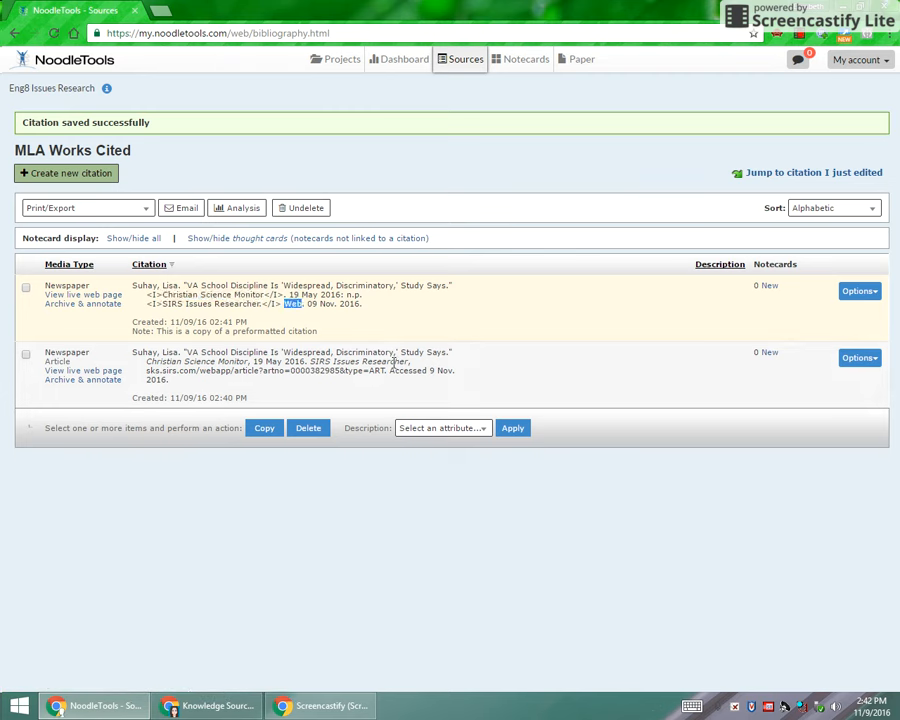
drag(389, 370, 430, 371)
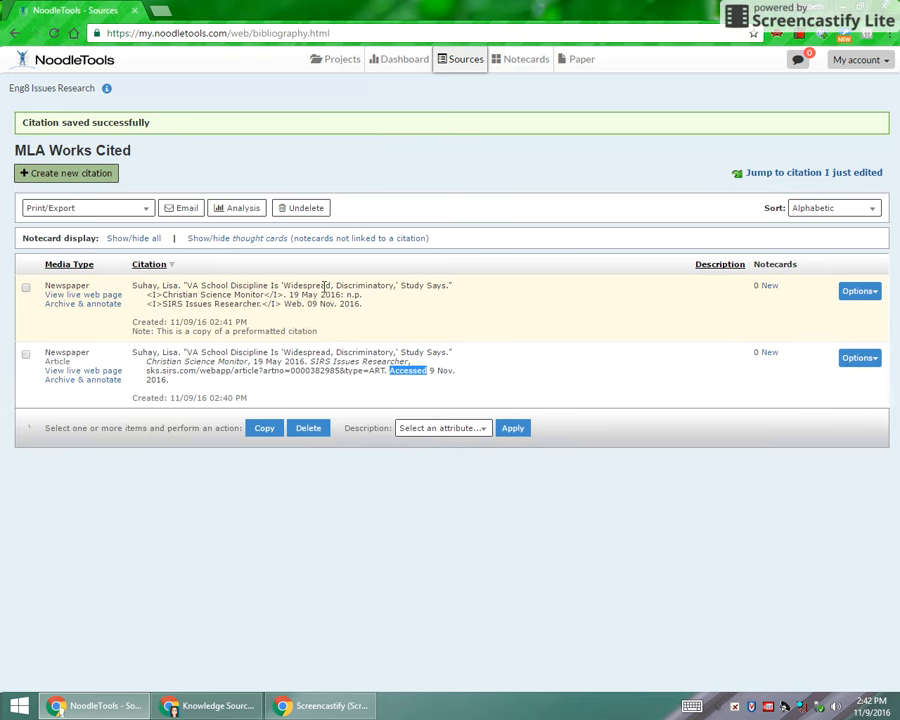
click(157, 294)
- Open the pasted citation for editing, italicize "Christian Science Monitor" and remove the <I> and </I> tags around it
click(859, 291)
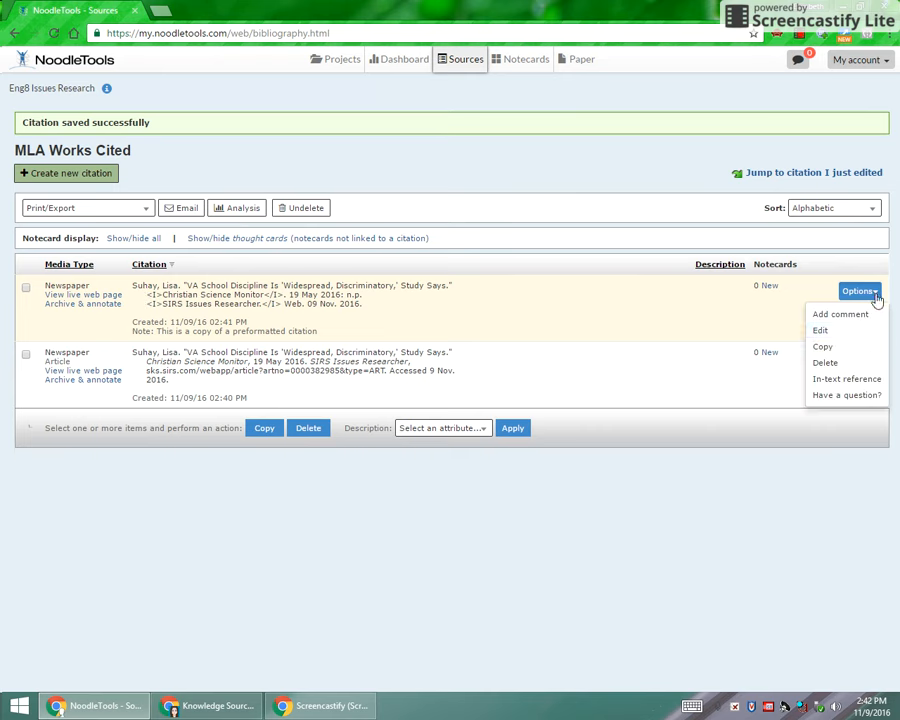
click(766, 332)
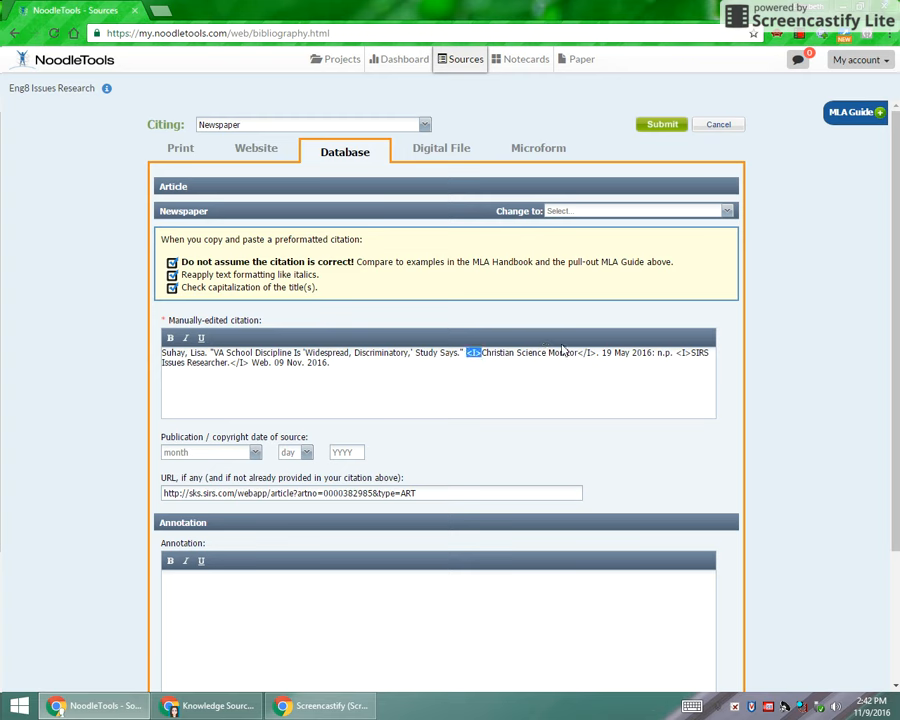
key(Delete)
key(shift+Right)
key(shift+Right)
key(shift+Right)
key(shift+Right)
key(shift+Right)
key(shift+Right)
key(shift+Right)
key(shift+Right)
key(shift+Right)
key(shift+Right)
key(shift+Right)
key(shift+Right)
key(shift+Right)
key(shift+Right)
key(shift+Right)
key(shift+Right)
key(shift+Right)
key(shift+Right)
key(shift+Right)
key(shift+Right)
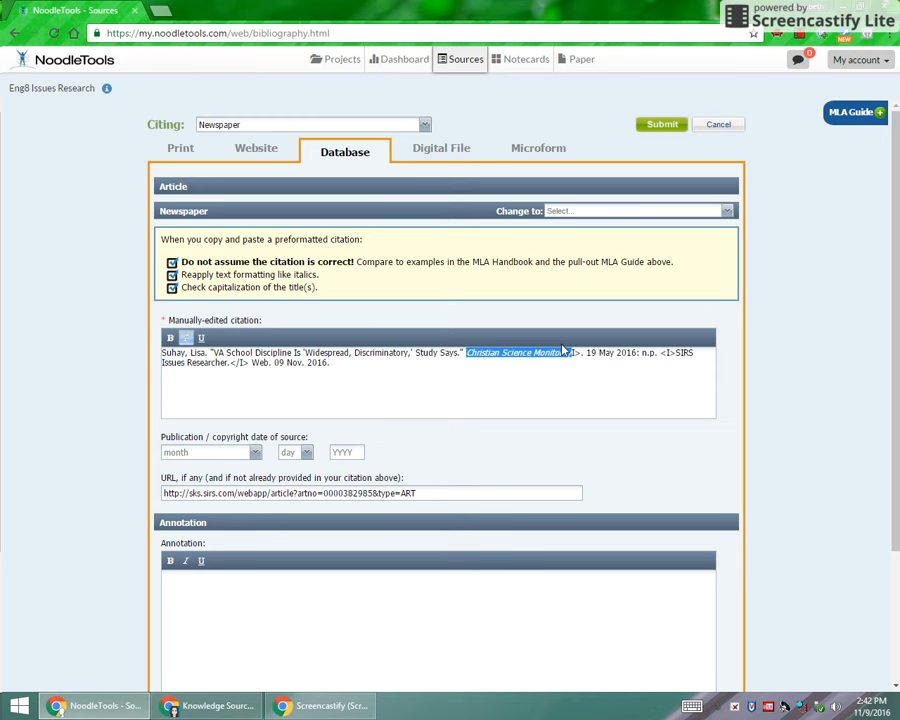
key(ctrl+i)
key(BackSpace)
key(BackSpace)
key(BackSpace)
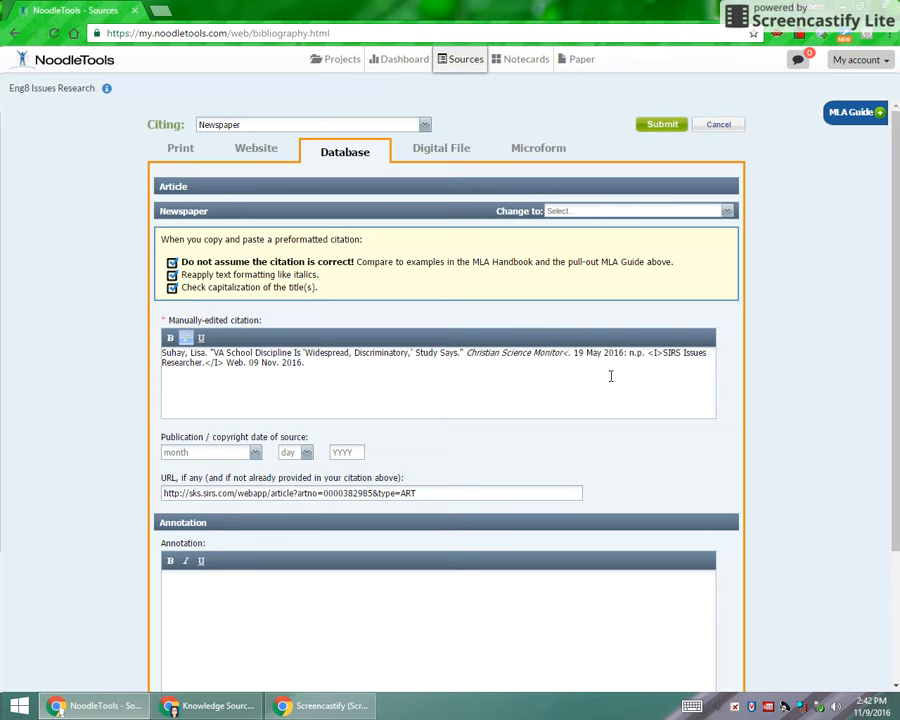
key(BackSpace)
- Italicize "SIRS Issues Researcher." in the manually-edited citation and remove the <I> and </I> tags around it
click(655, 353)
key(BackSpace)
key(BackSpace)
key(BackSpace)
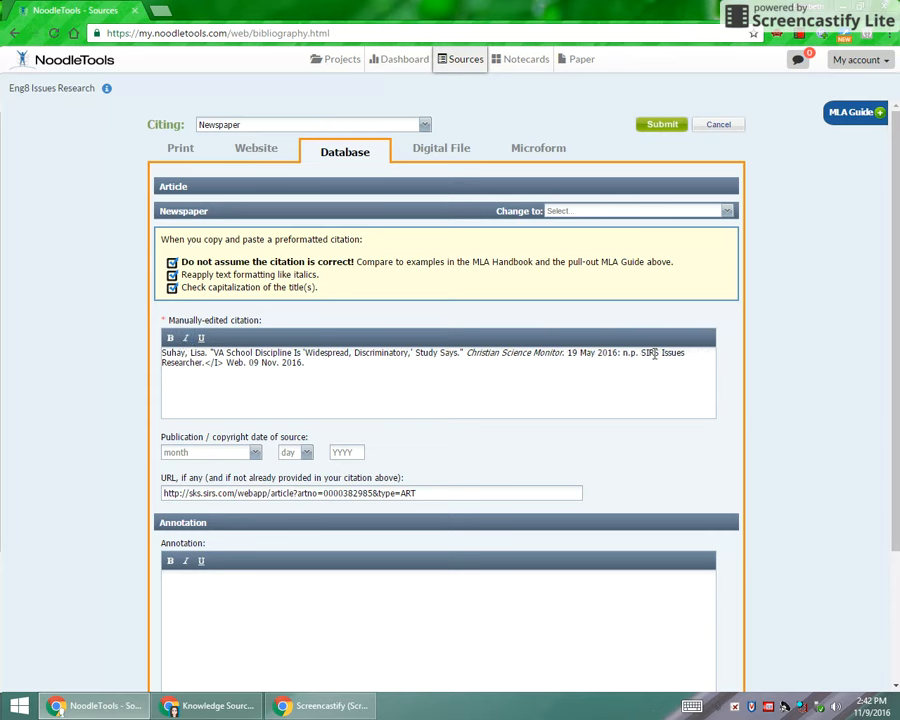
key(ctrl+shift+Right)
key(ctrl+shift+Right)
key(ctrl+shift+Right)
key(ctrl+shift+Left)
key(ctrl+shift+Right)
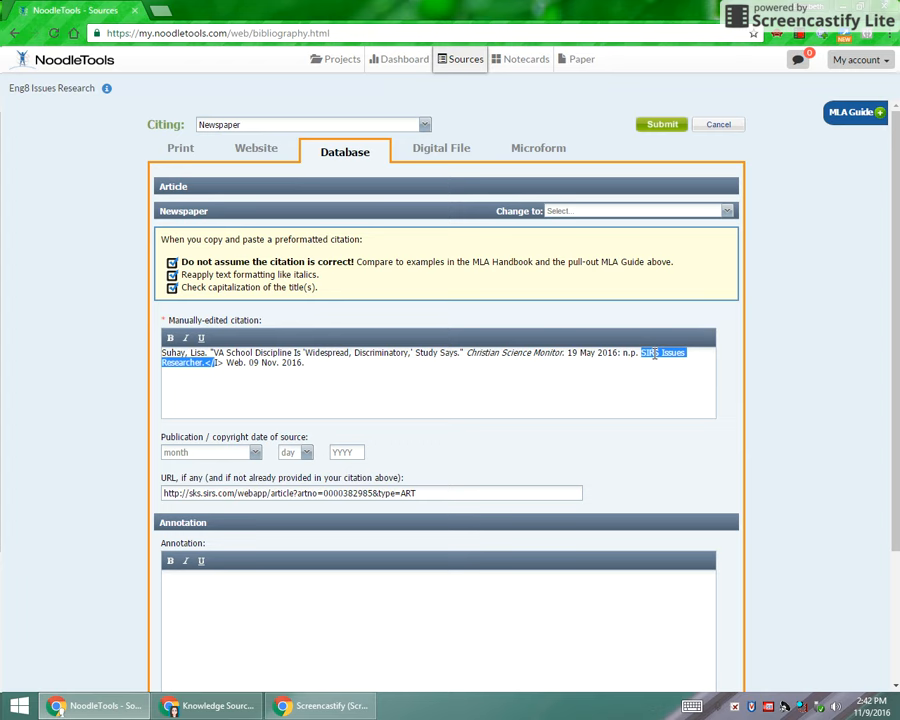
key(ctrl+shift+Left)
key(ctrl+i)
key(Right)
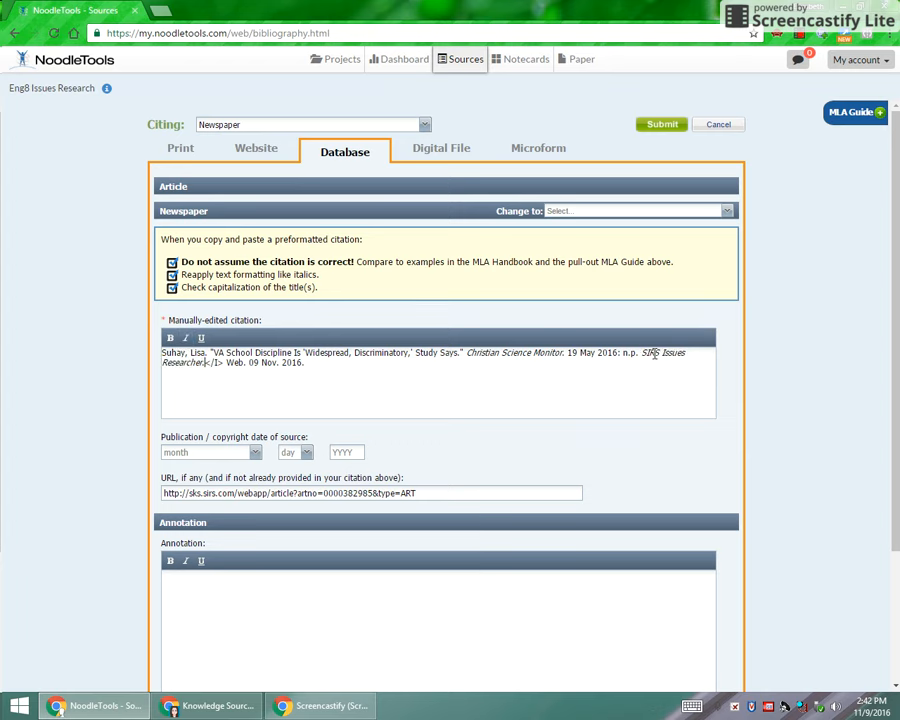
key(Delete)
key(Delete)
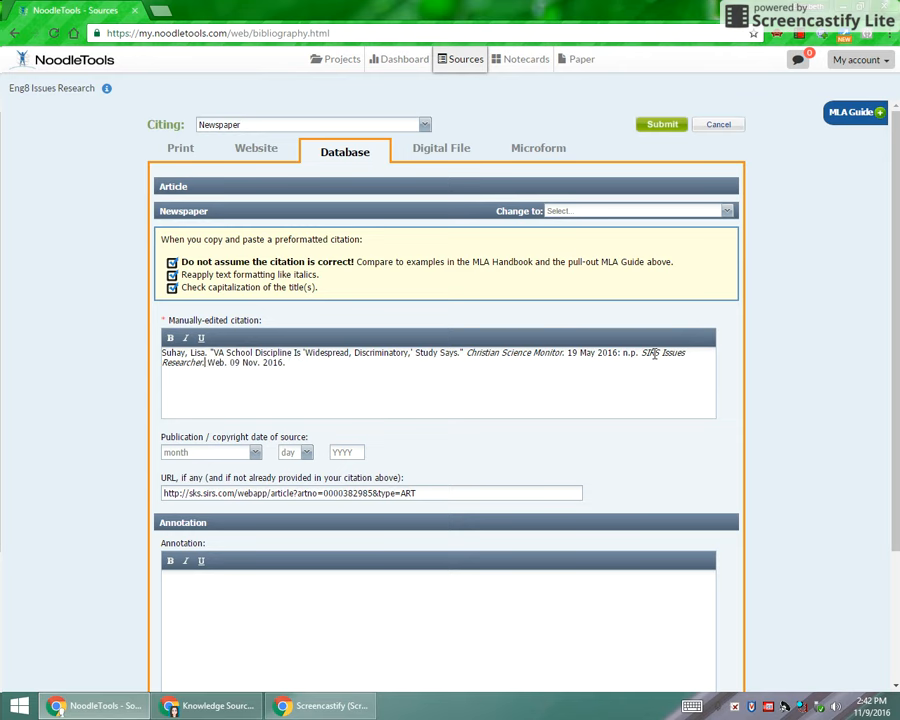
- Submit the corrected citation to update it in the works cited list
click(364, 367)
scroll(810, 572, down, 3)
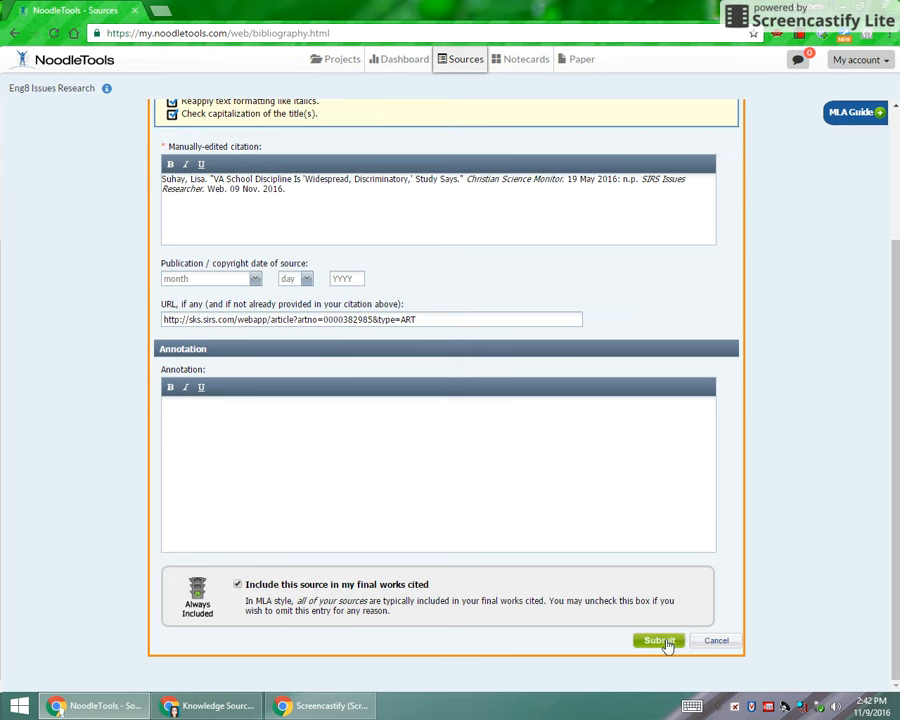
click(662, 641)
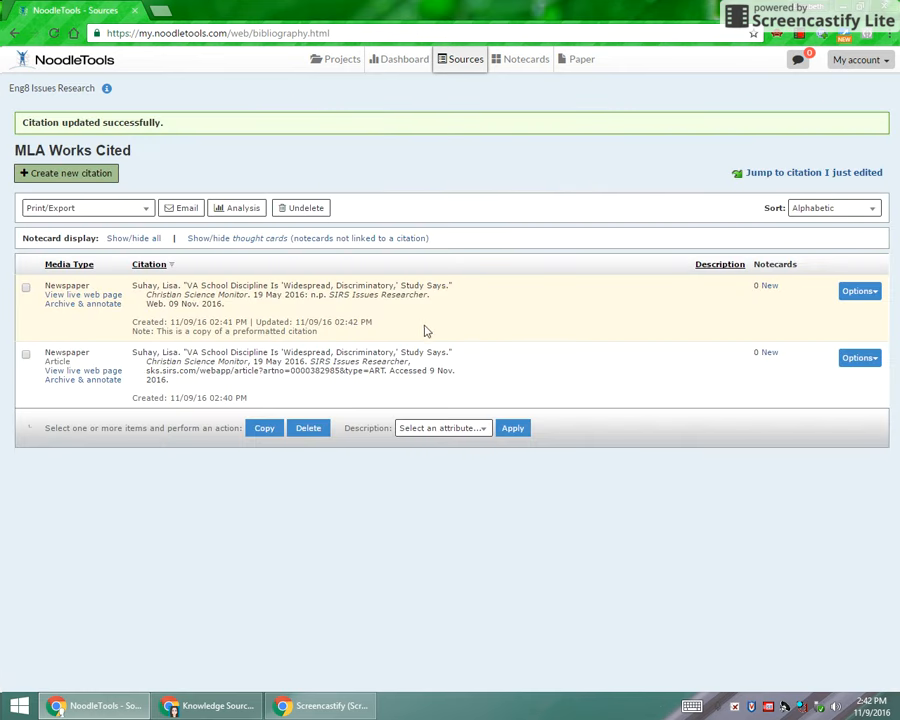